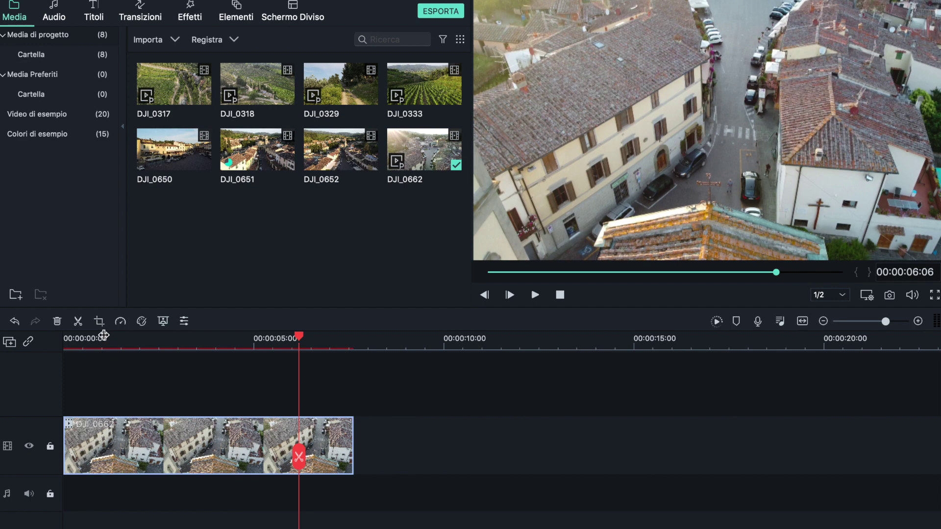
Step: Split the DJI_0662 clip at about 1.5 seconds and again at about 4.7 seconds
scroll(115, 337, "up", 1)
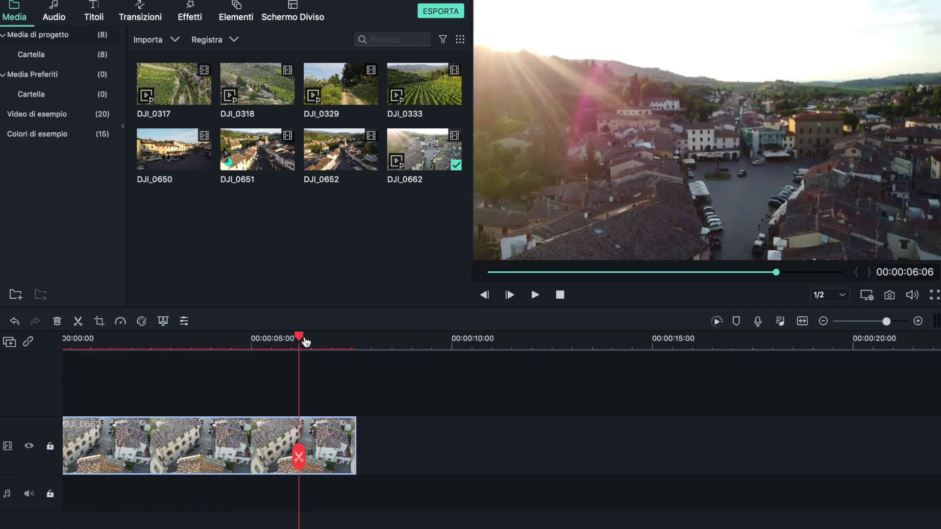
left_click_drag(300, 337, 129, 346)
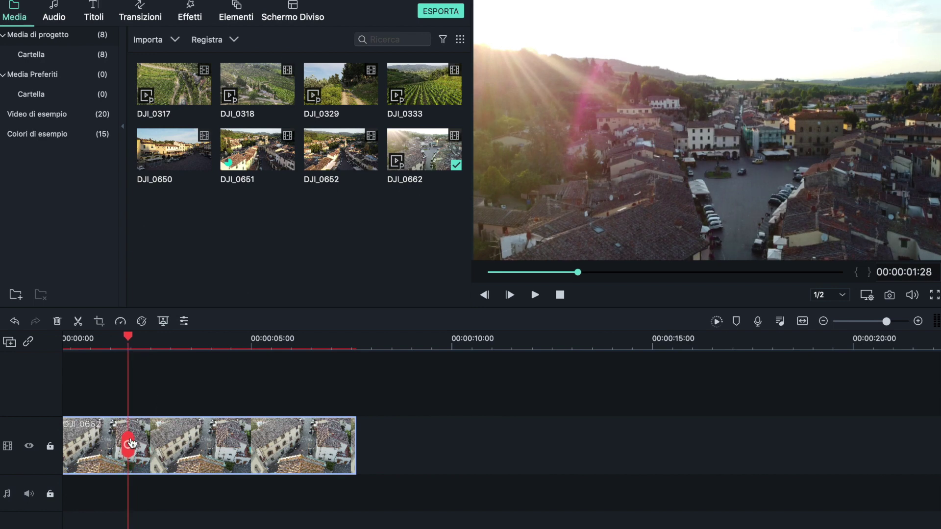
left_click(129, 445)
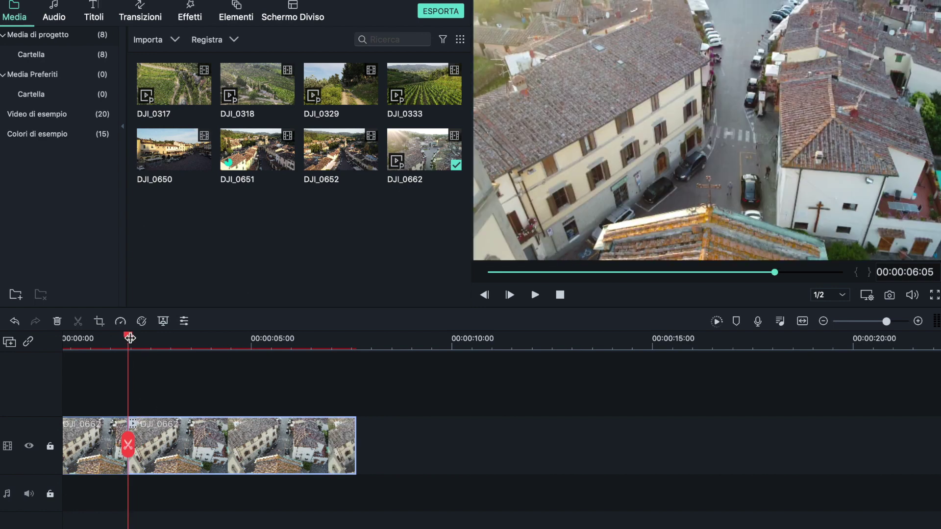
scroll(159, 336, "up", 2)
scroll(167, 336, "up", 1)
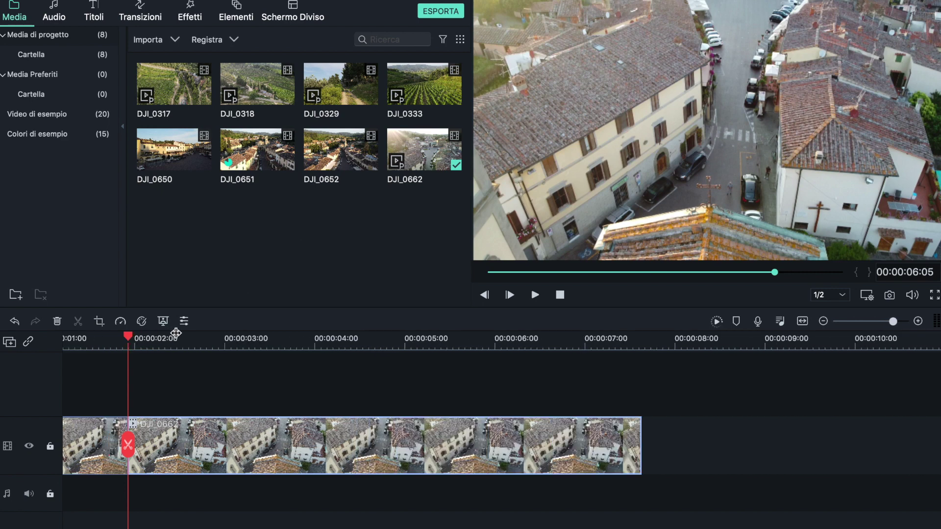
left_click(128, 338)
left_click_drag(130, 341, 366, 338)
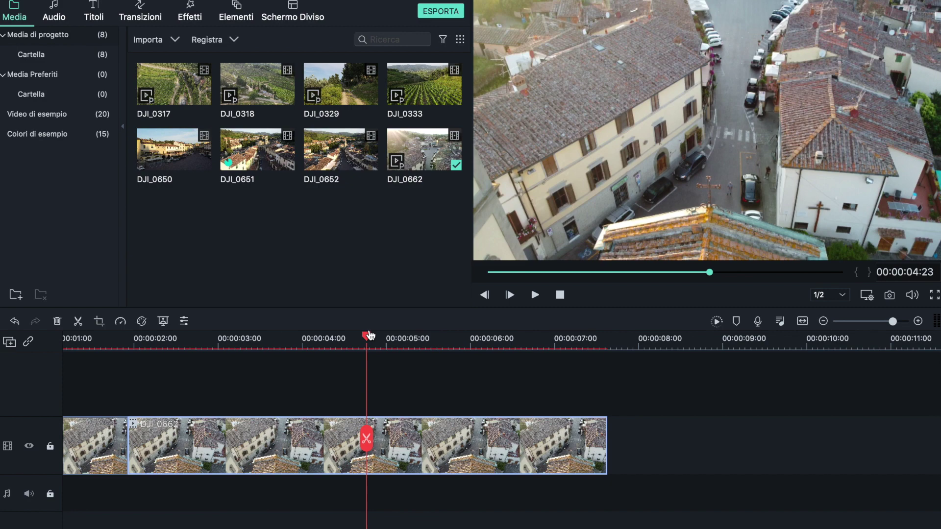
left_click(367, 437)
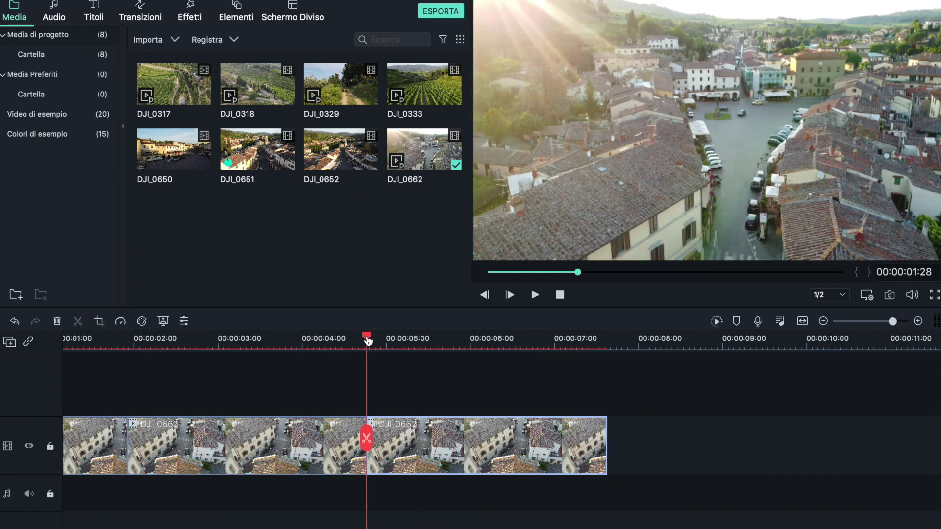
Step: Make a third split at about 6 seconds with Cmd+B, then select the first piece
left_click_drag(368, 340, 510, 336)
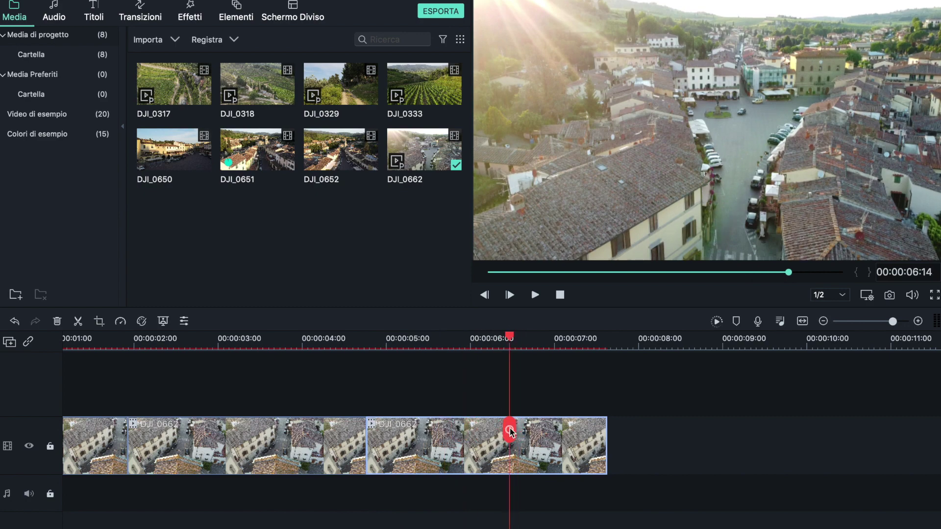
key("super+b")
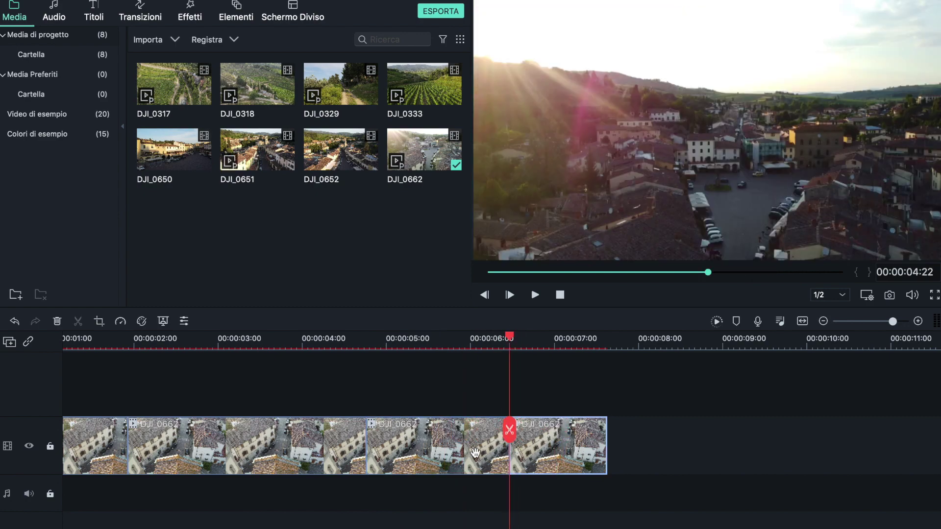
left_click(441, 344)
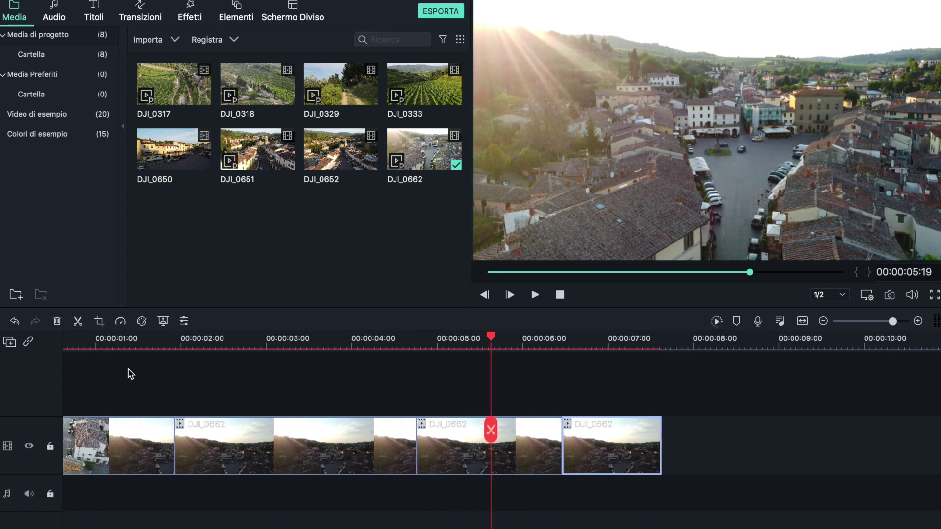
left_click(114, 341)
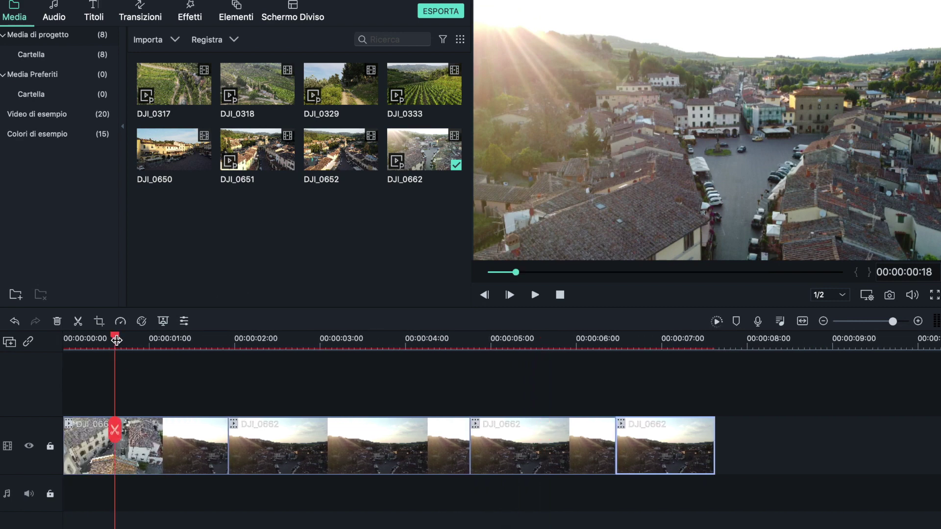
left_click(148, 435)
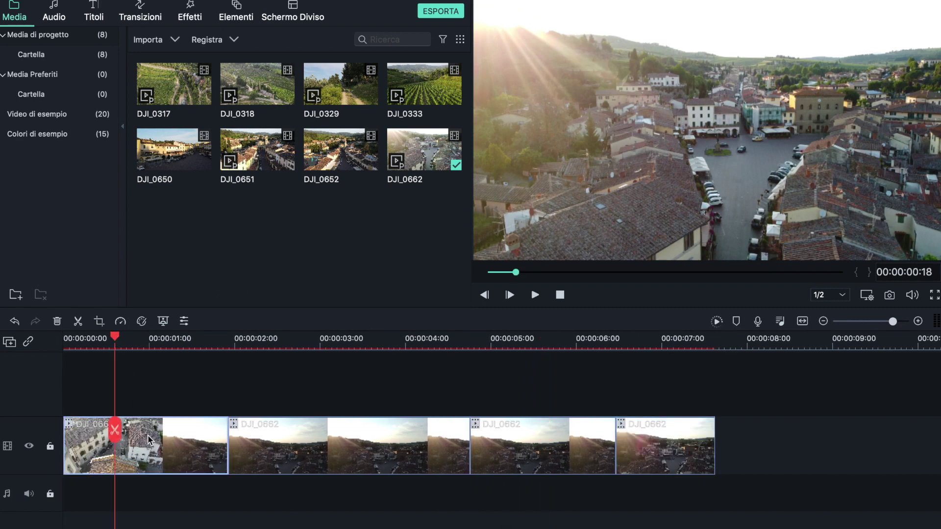
Step: Open Mostra proprietà for the first piece and expand the Colore tab's LUT 3D list
right_click(181, 457)
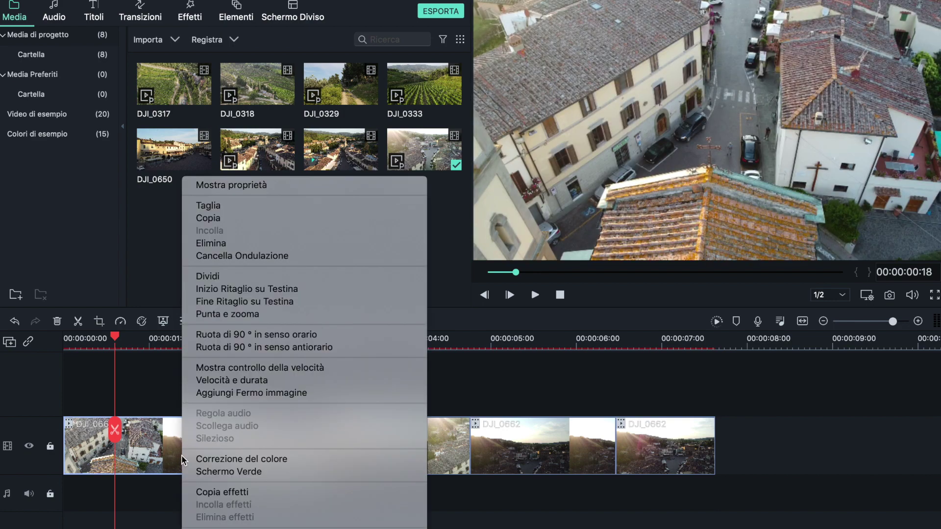
left_click(246, 184)
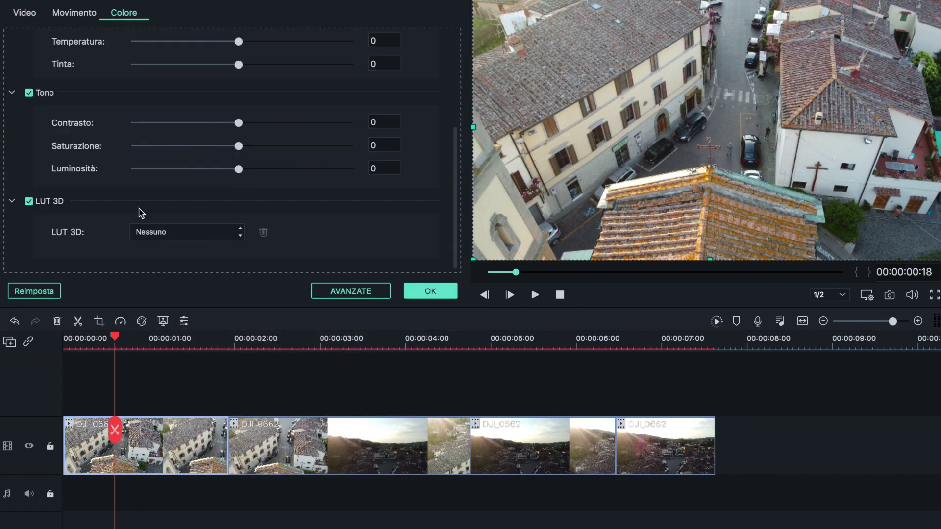
left_click(25, 14)
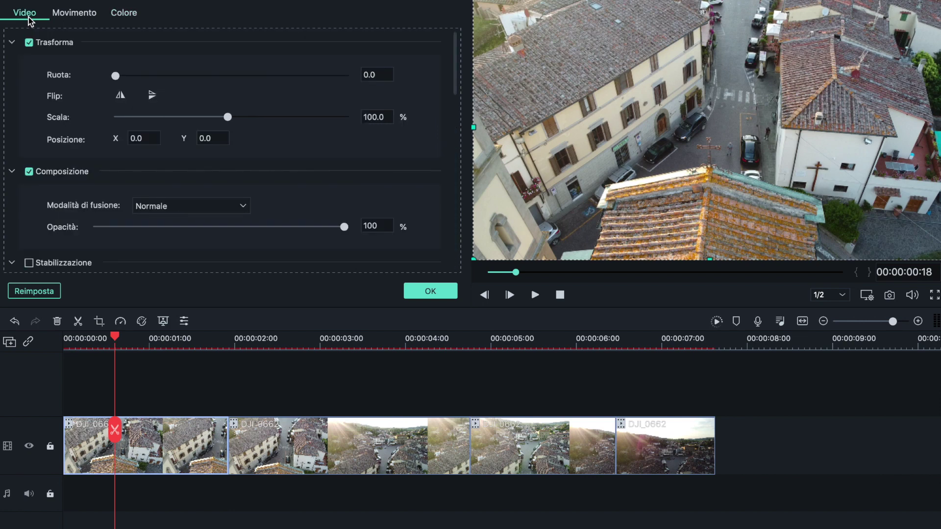
left_click(125, 15)
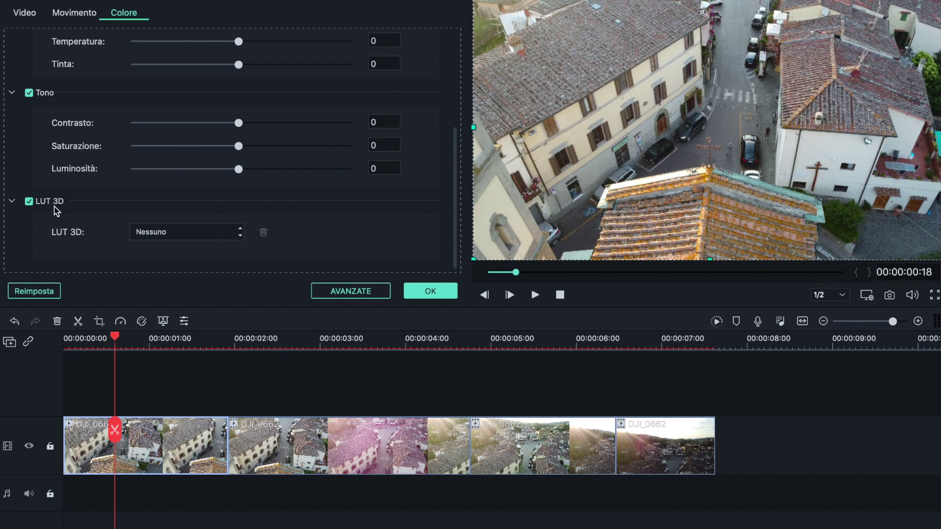
left_click(219, 238)
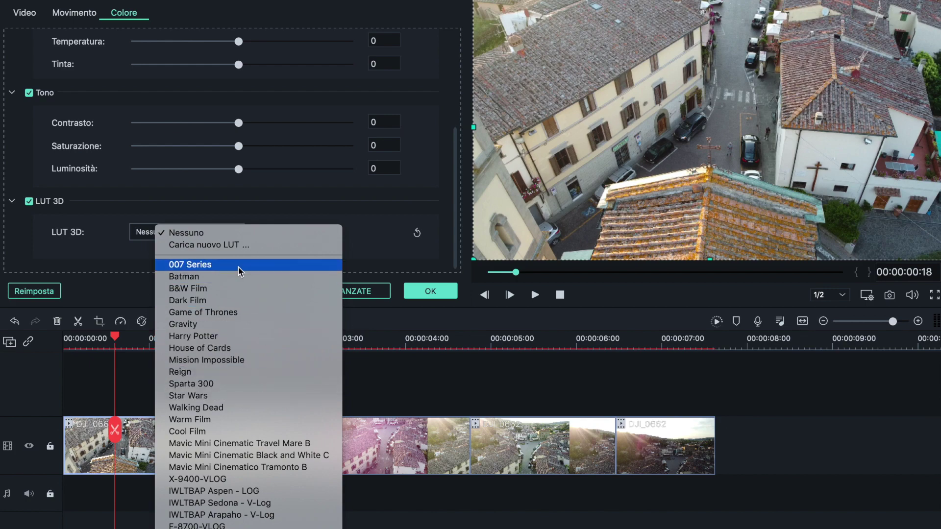
Step: Load Mavic Mini Cinematic Vivid Colors.cube from the CINEMATIC LUT PACK folder as the 3D LUT
left_click(233, 245)
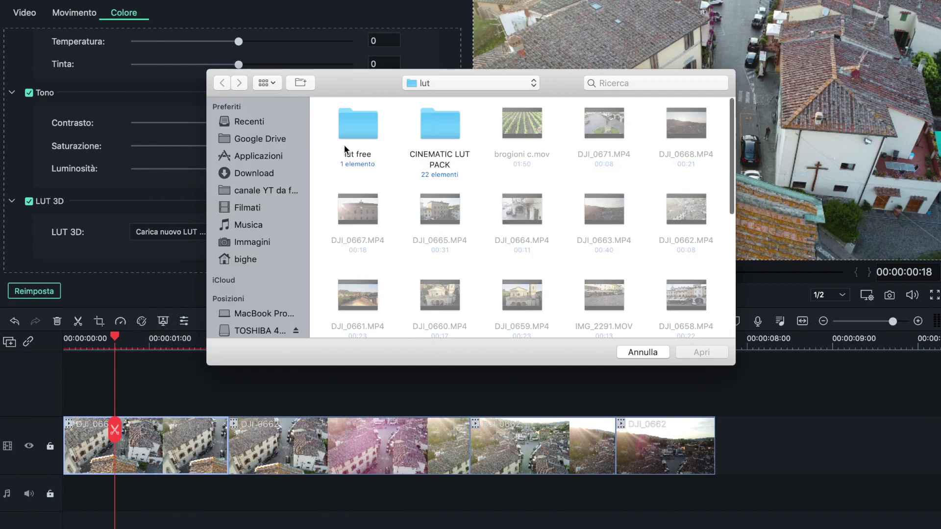
double_click(438, 128)
left_click(269, 80)
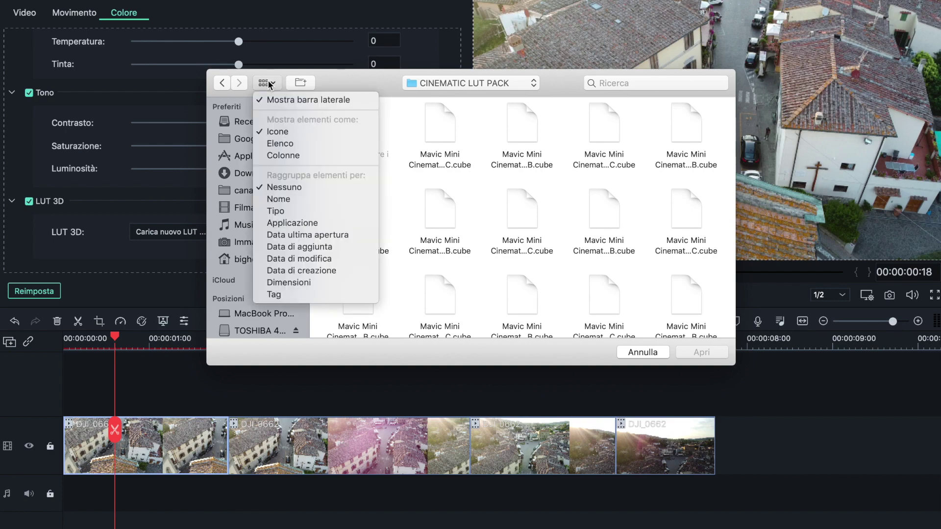
left_click(285, 139)
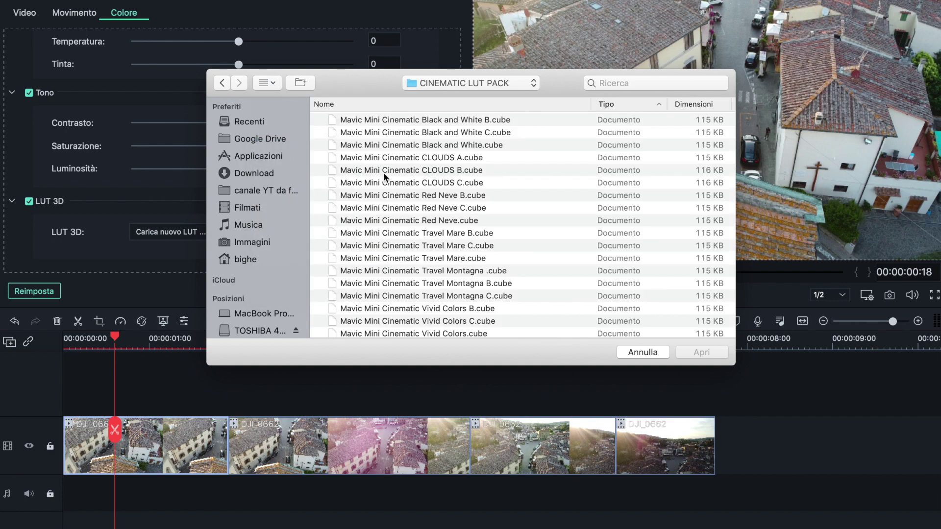
scroll(383, 172, "down", 3)
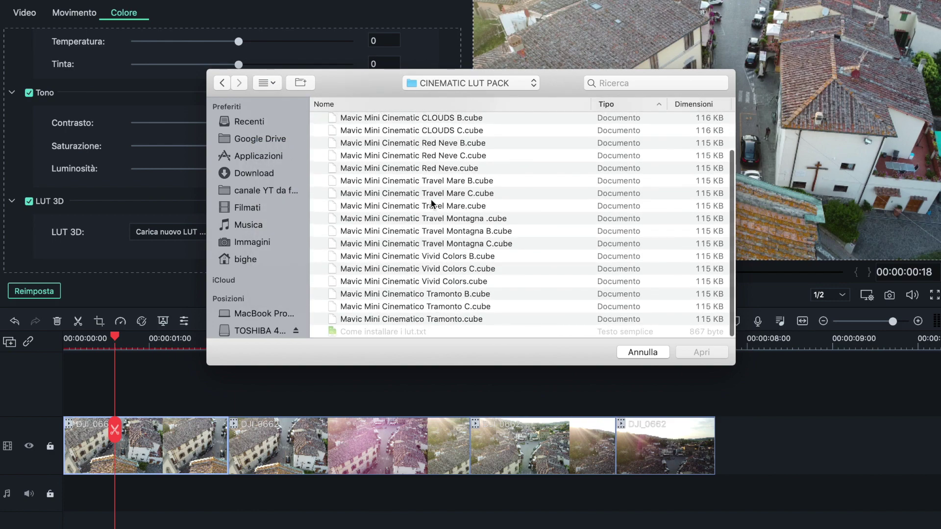
scroll(417, 274, "up", 3)
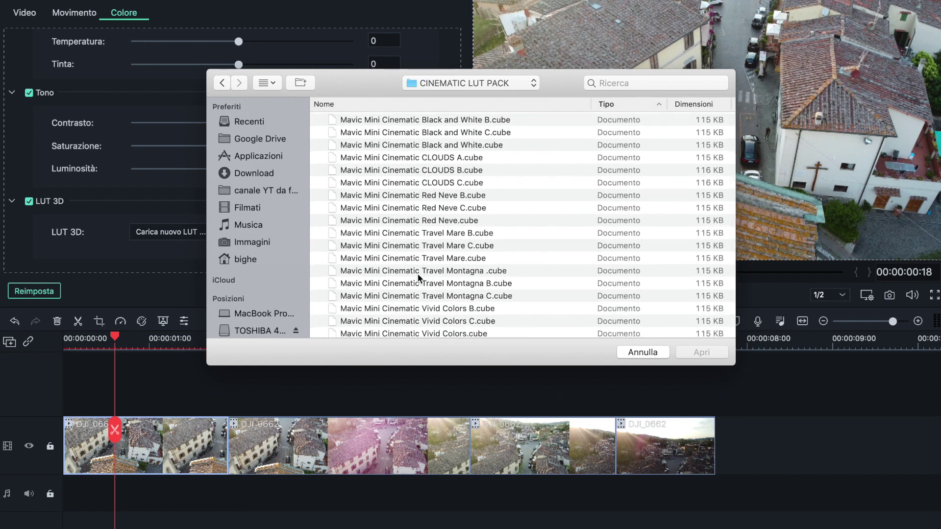
scroll(418, 276, "down", 3)
scroll(417, 273, "down", 1)
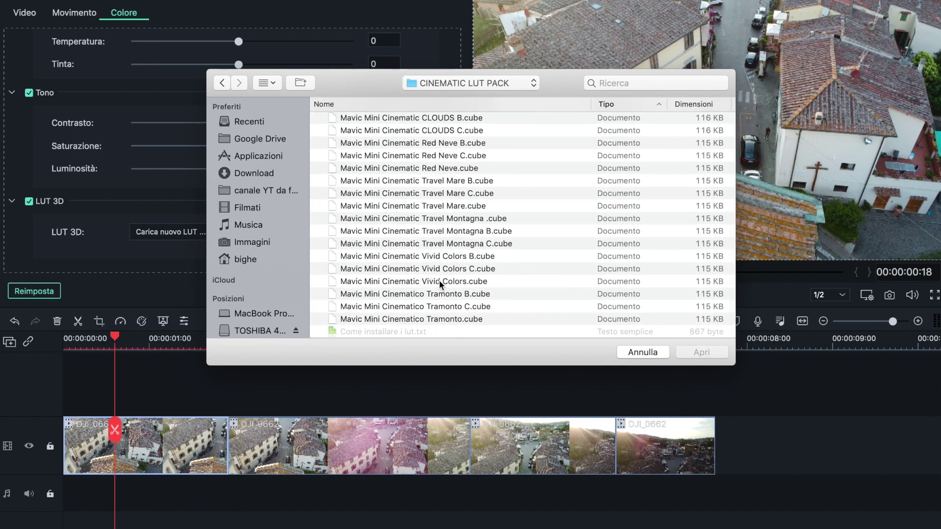
left_click(455, 281)
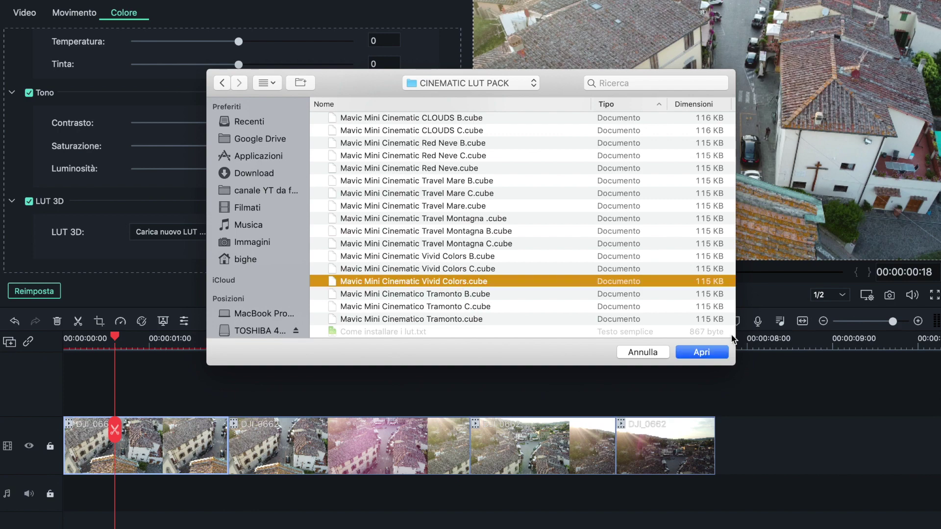
left_click(712, 352)
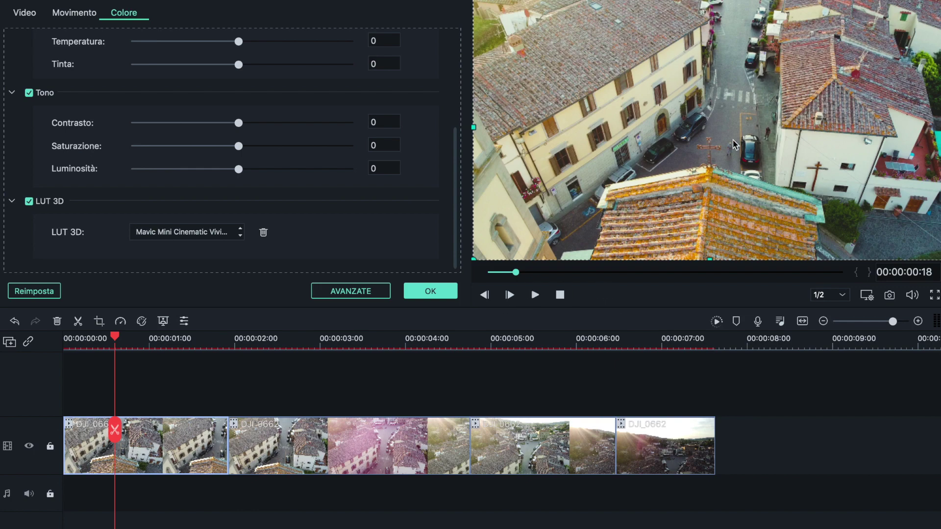
left_click(442, 294)
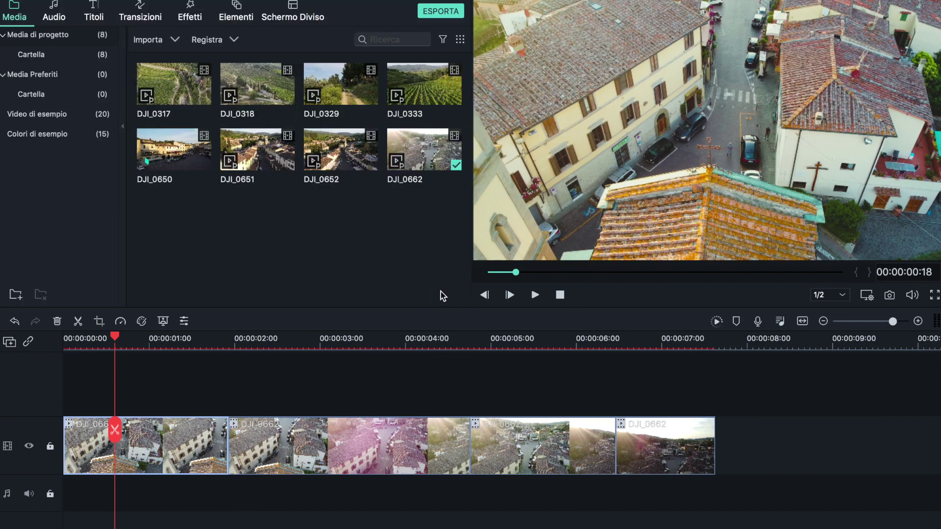
left_click(535, 296)
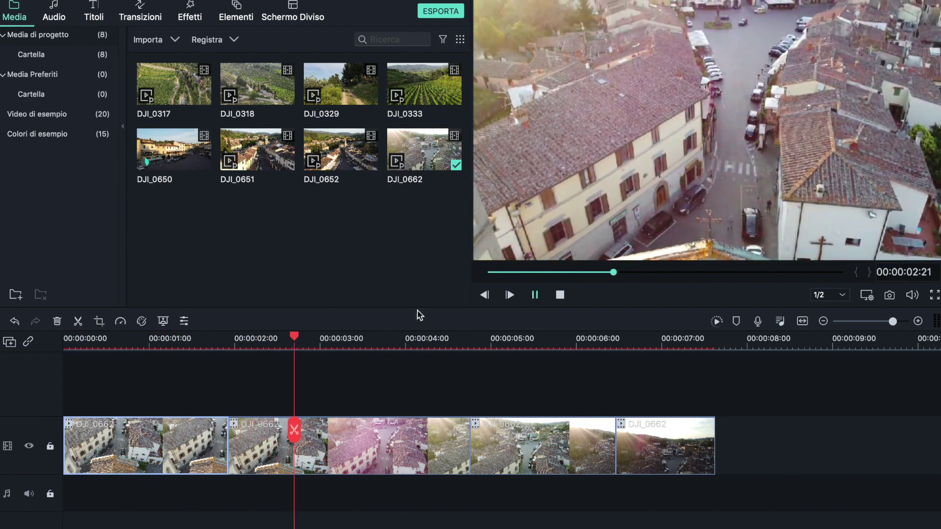
key("space")
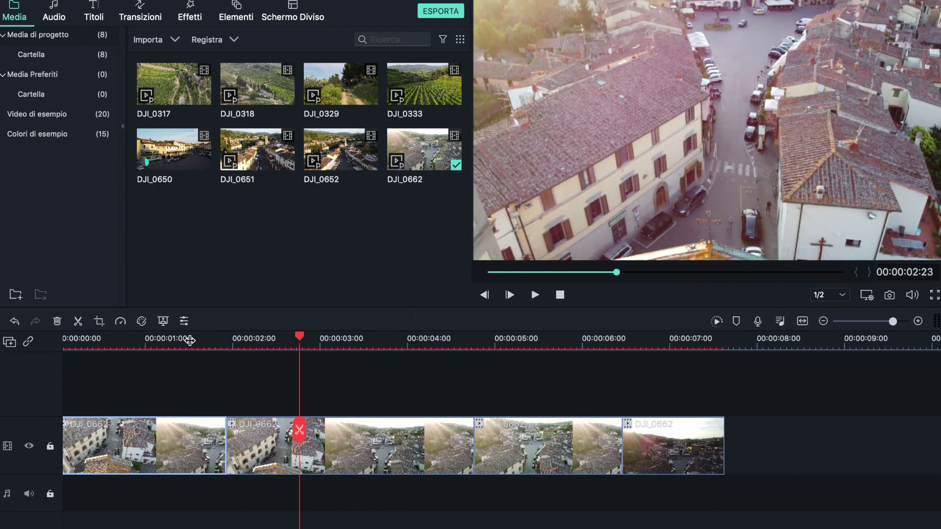
left_click(163, 339)
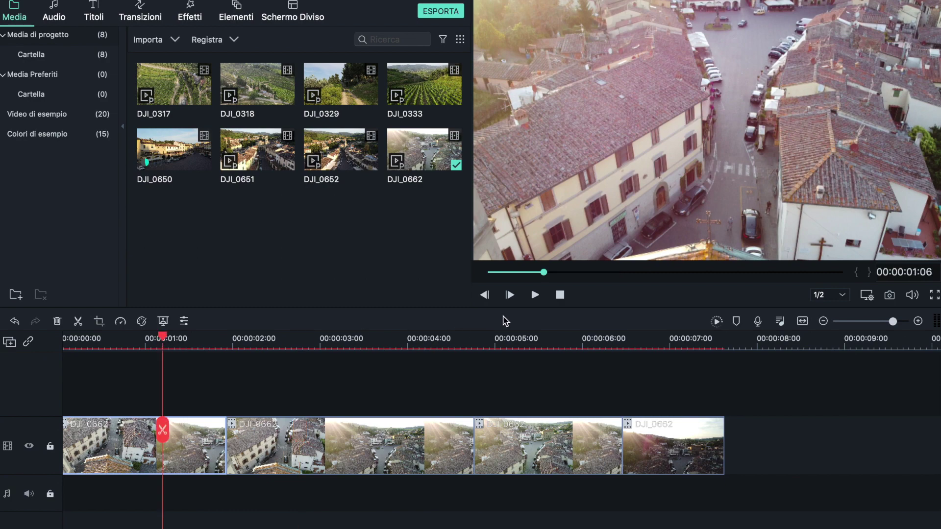
left_click(537, 296)
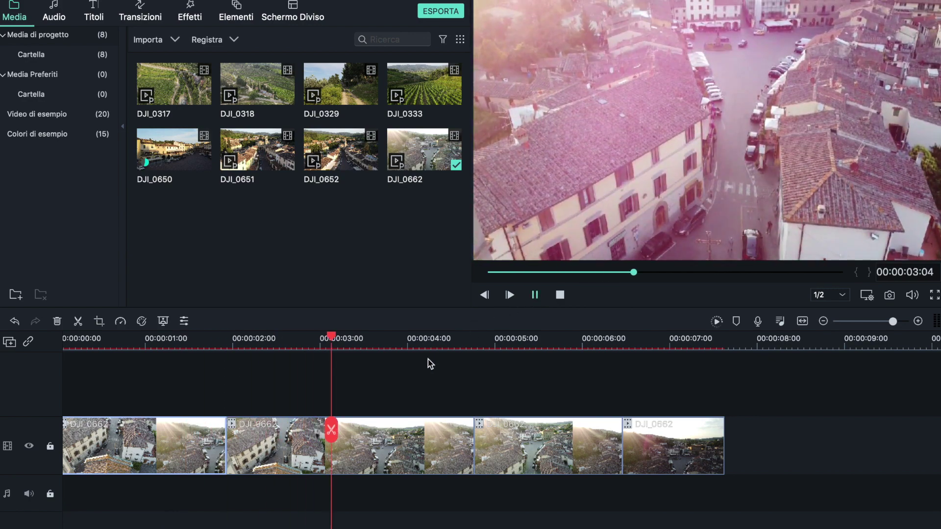
left_click(275, 448)
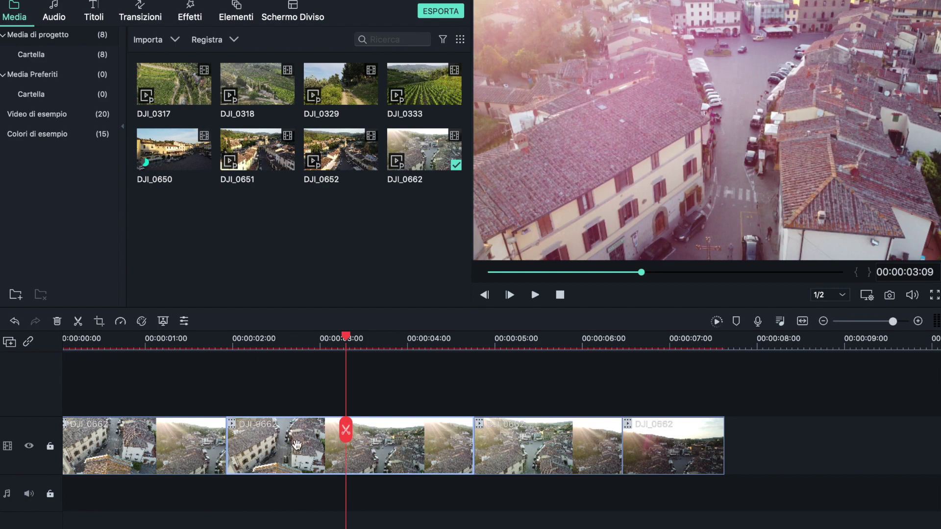
Step: Load Mavic Mini Cinematic Travel Mare.cube as the second piece's 3D LUT via Carica nuovo LUT
right_click(297, 447)
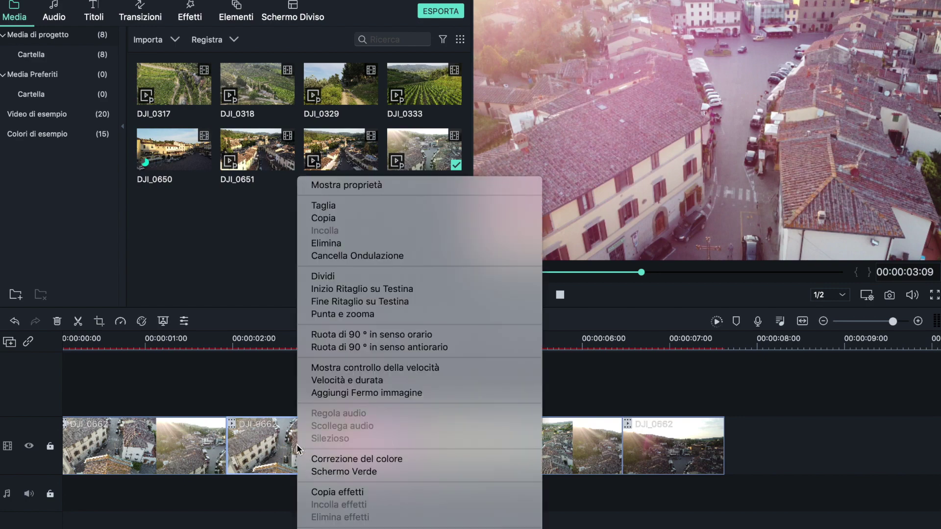
left_click(342, 186)
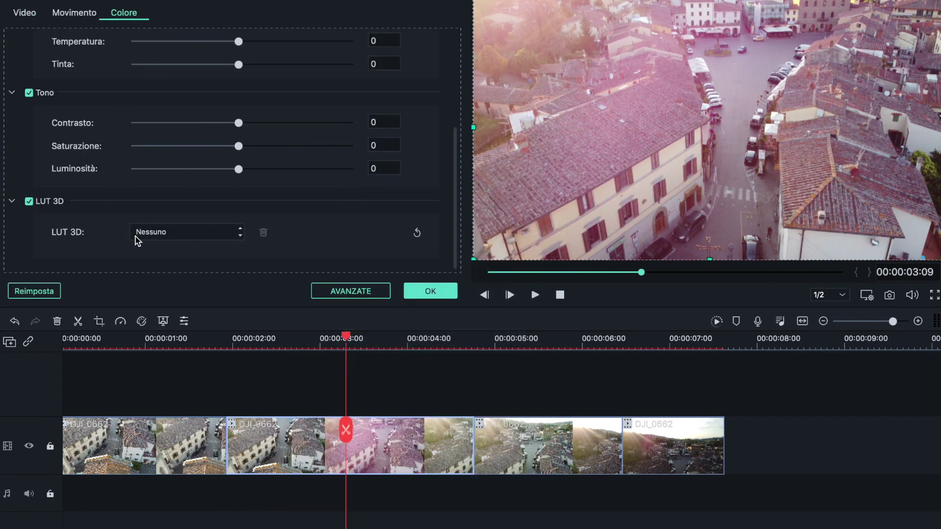
left_click(191, 235)
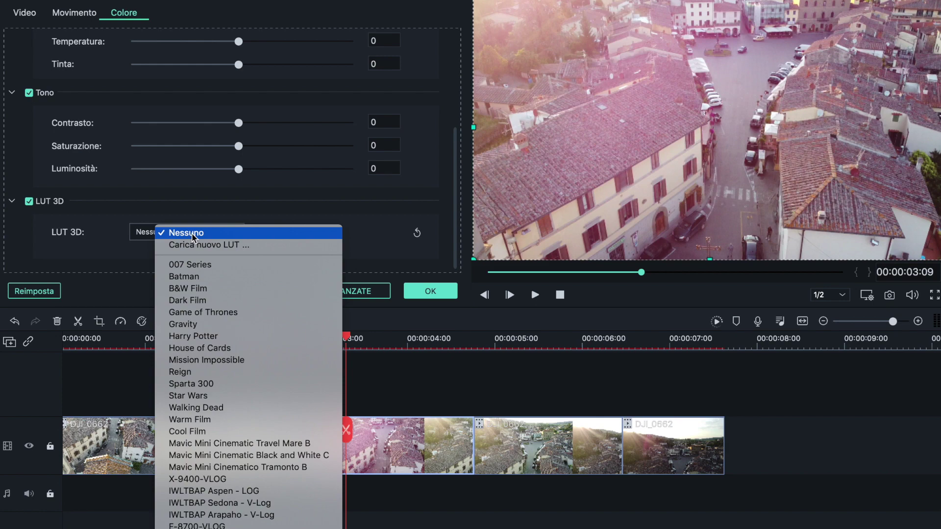
left_click(193, 244)
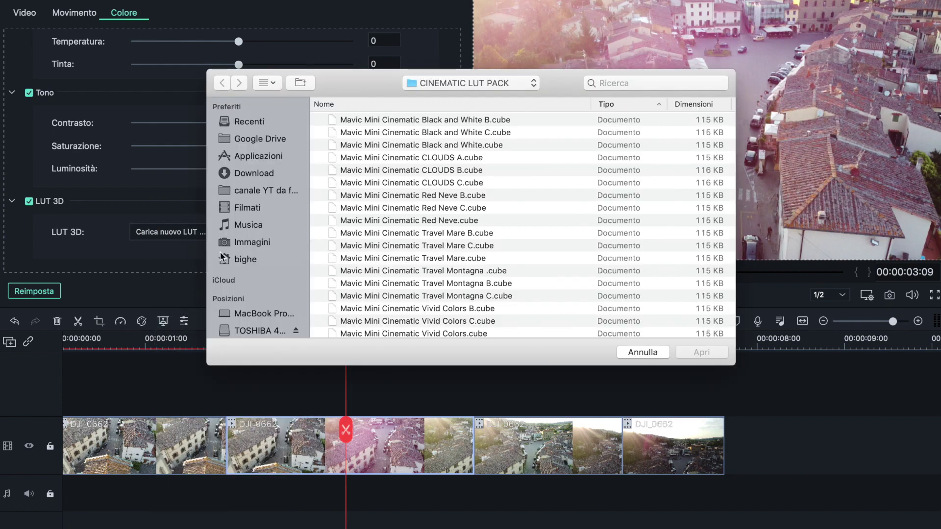
scroll(370, 256, "down", 3)
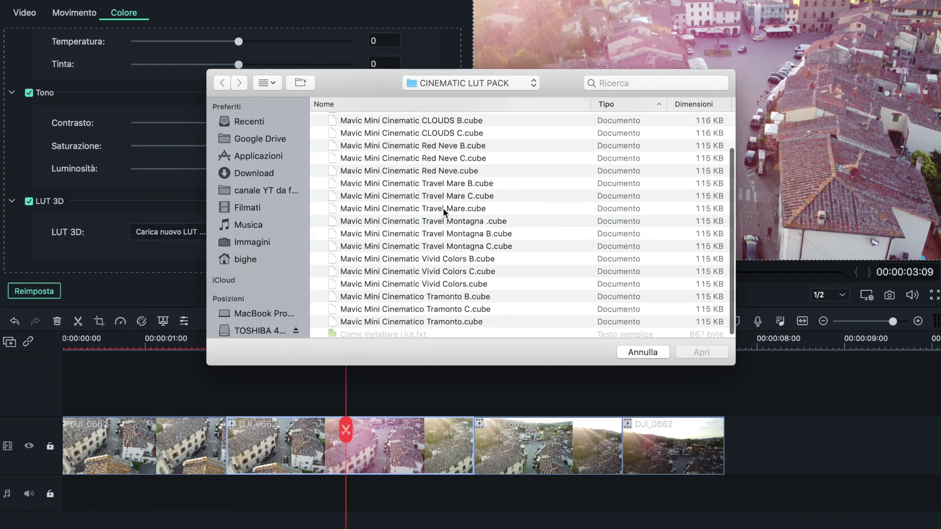
left_click(448, 208)
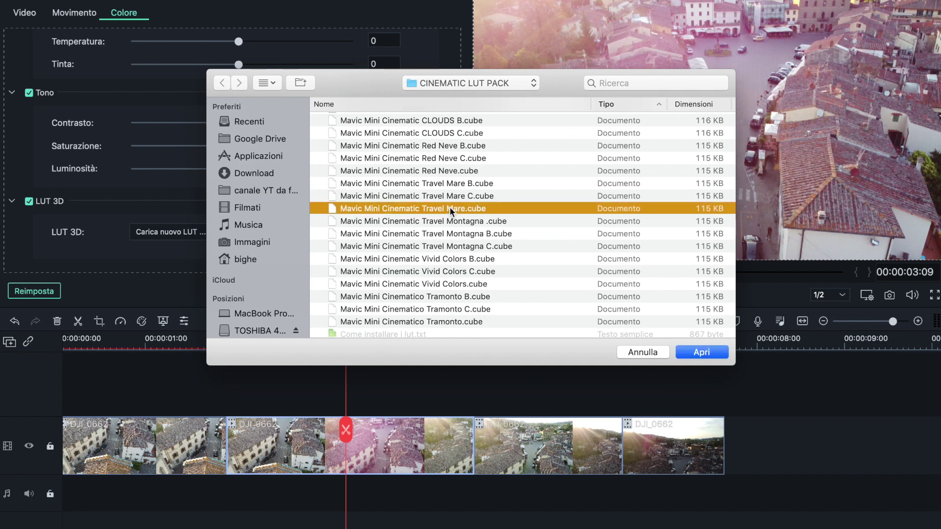
left_click(701, 353)
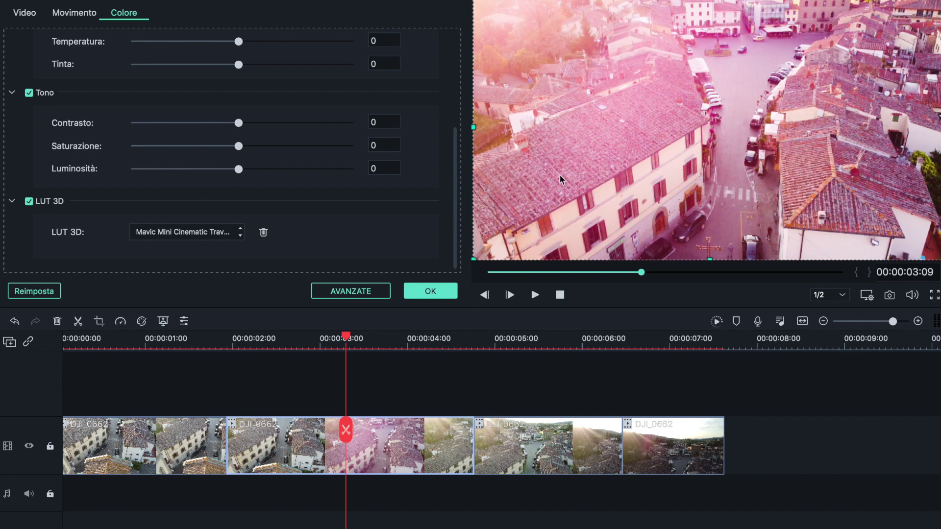
scroll(208, 345, "up", 2)
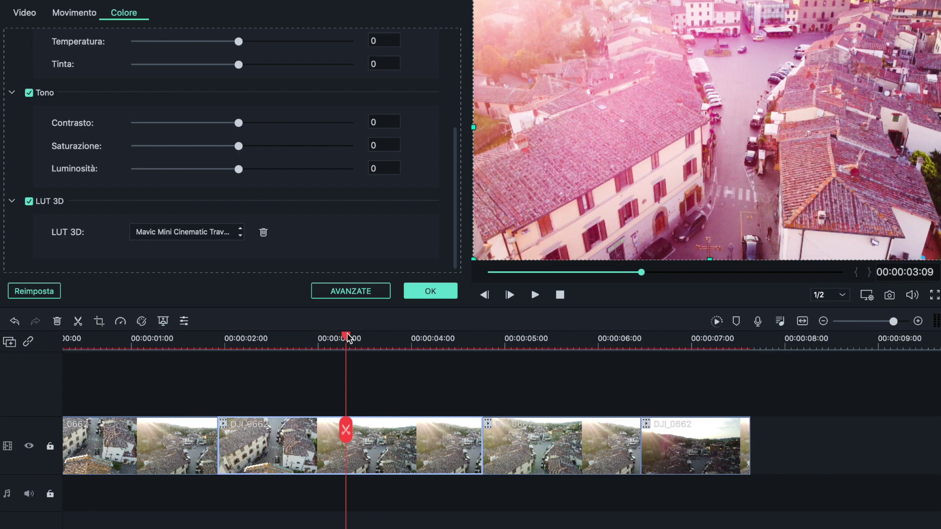
Step: Play the graded clip from 00:00:01:14 to review the grade
left_click(169, 341)
scroll(169, 341, "down", 3)
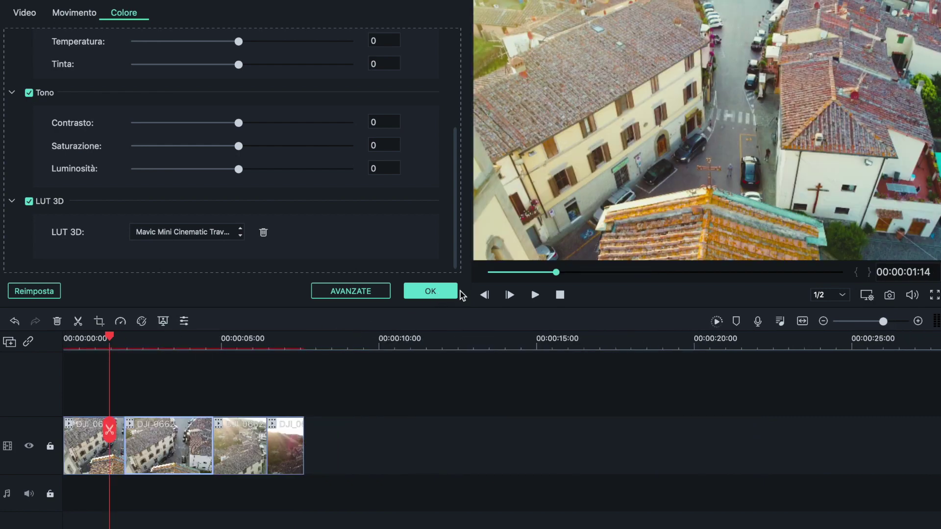
left_click(535, 295)
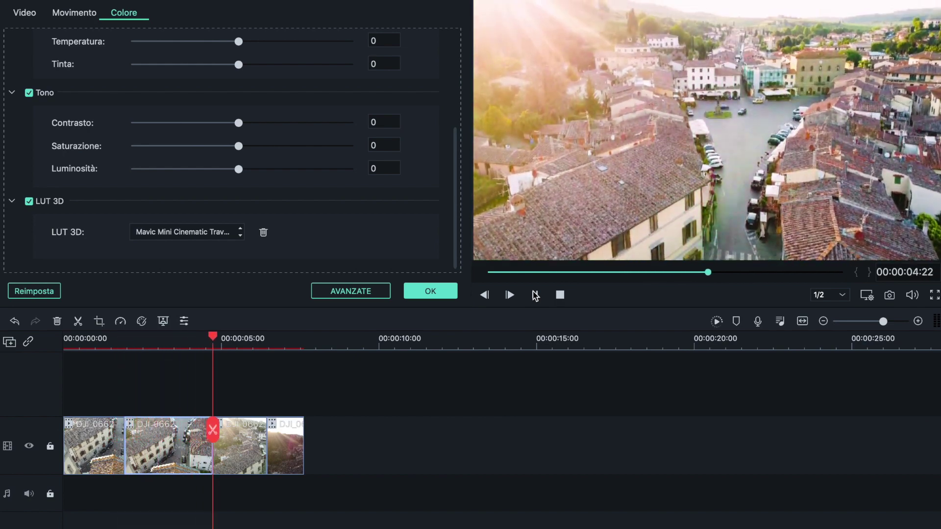
key("space")
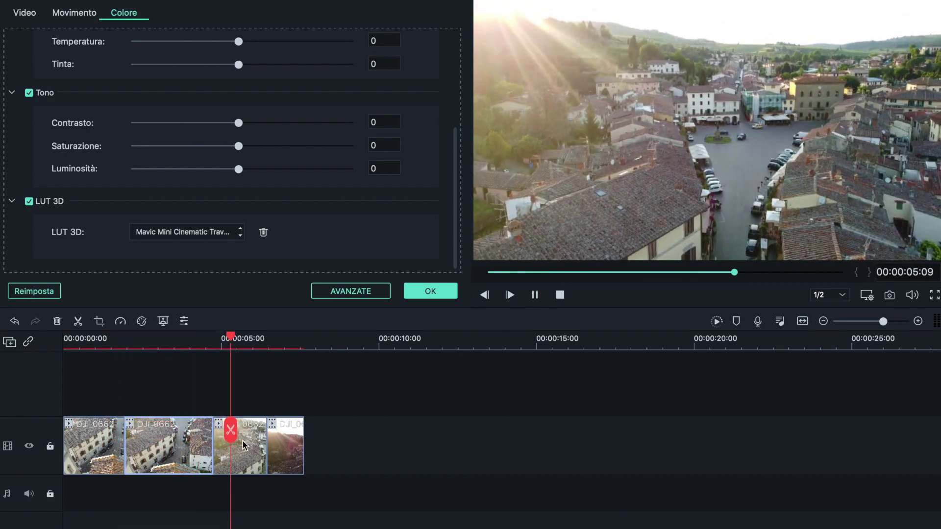
Step: Switch the 3D LUT to Mavic Mini Cinematico Tramonto and confirm with OK
left_click(231, 238)
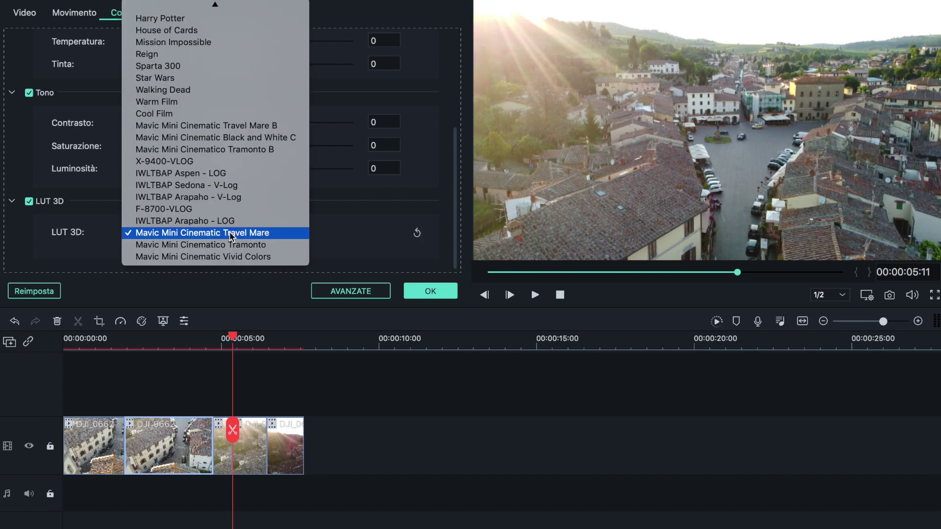
left_click(229, 245)
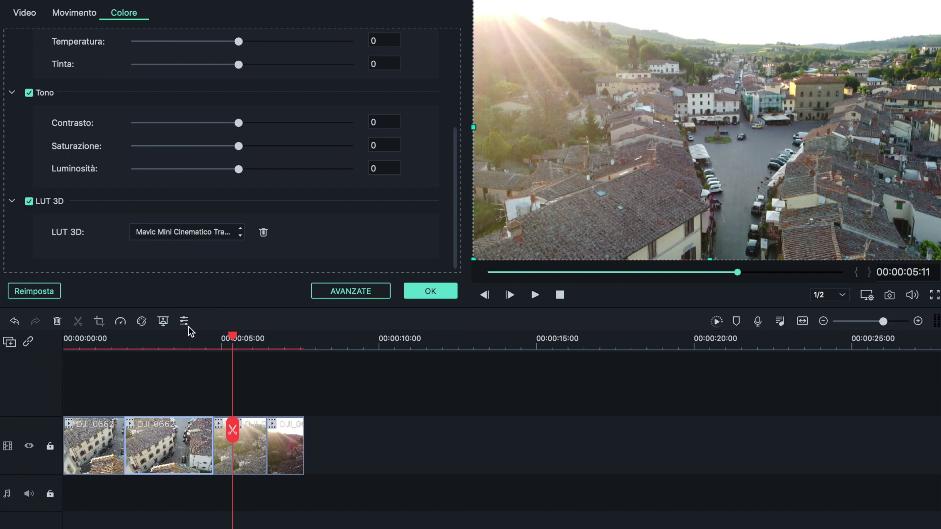
left_click(436, 292)
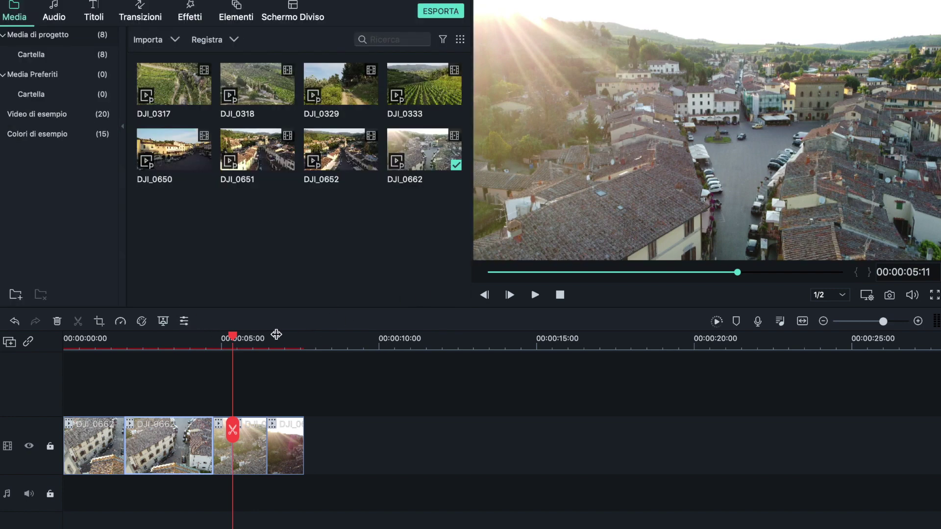
Step: Play the timeline from 00:00:04:06 and select the last clip piece
left_click(196, 337)
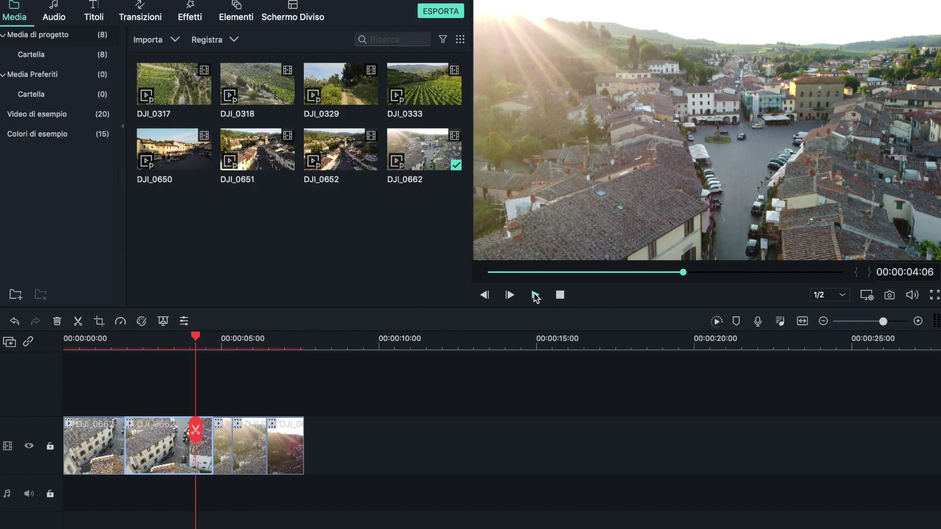
left_click(535, 294)
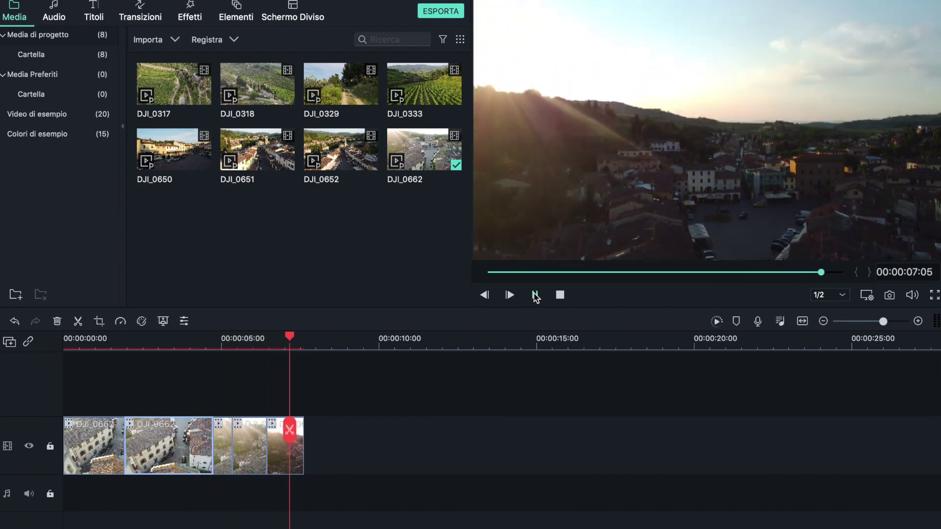
left_click(285, 455)
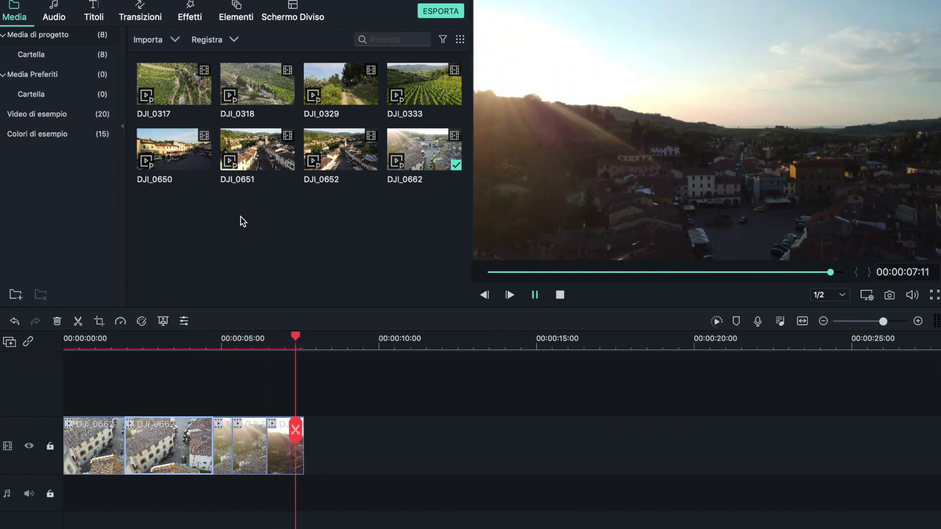
Step: Open the last clip's colour properties from its right-click menu
right_click(276, 448)
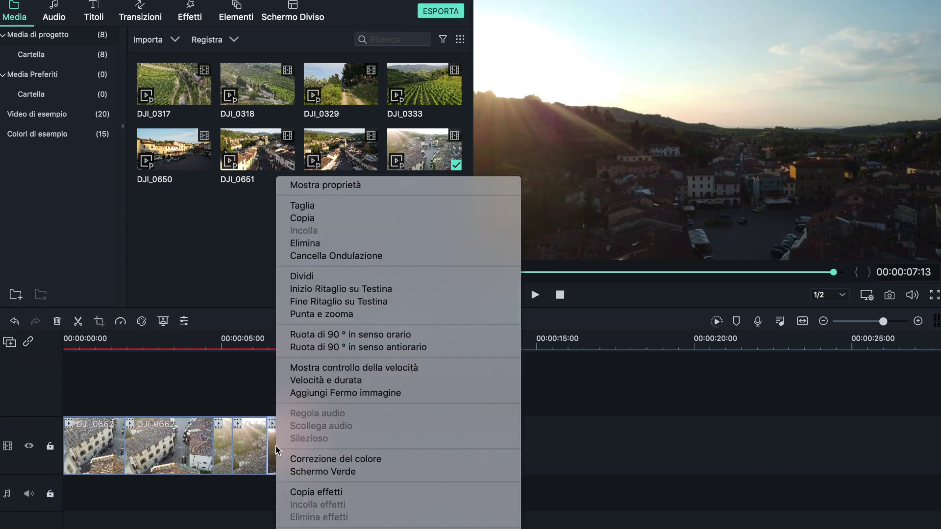
left_click(316, 173)
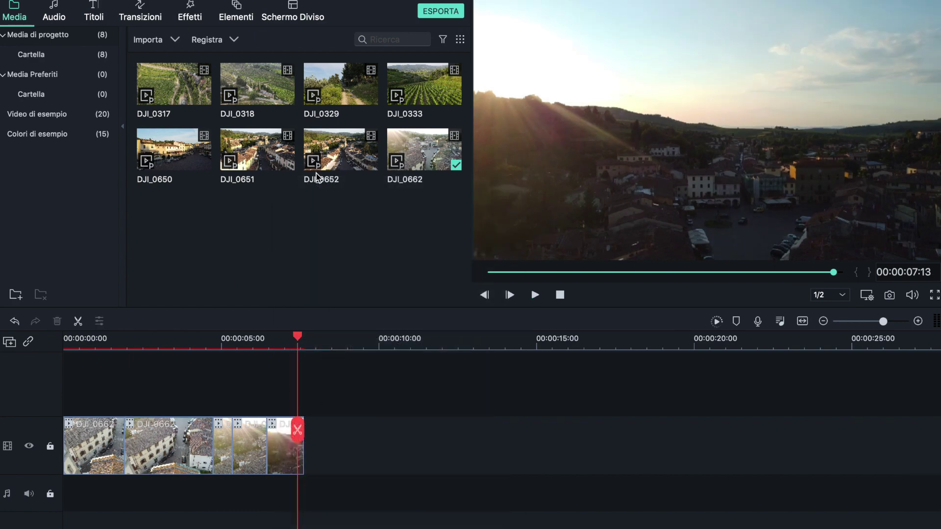
right_click(284, 443)
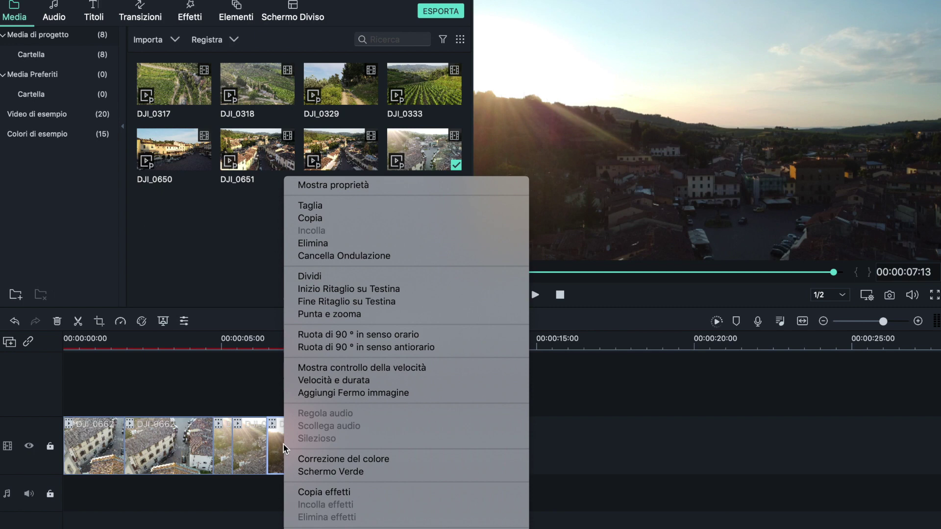
left_click(368, 189)
Step: Apply the Mavic Mini Cinematic Black and White LUT and play the last clip from 00:00:05:27
left_click(209, 236)
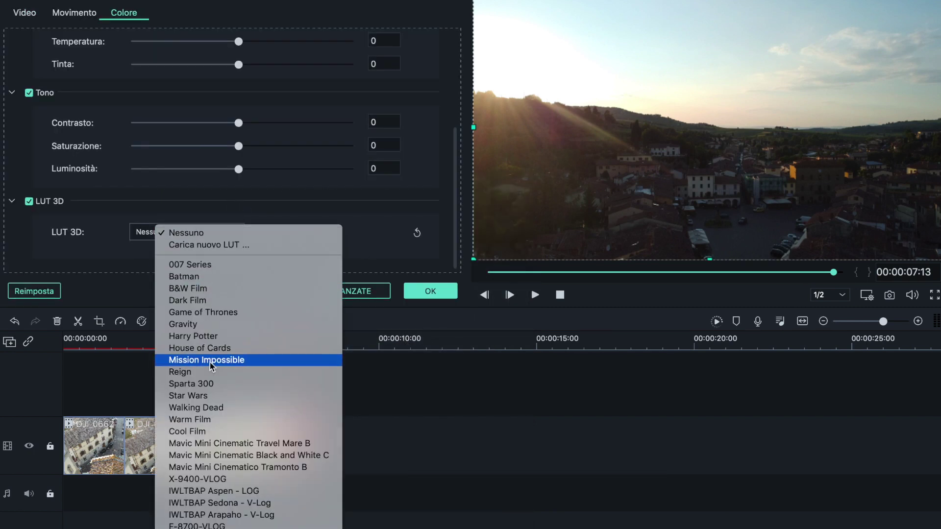
left_click(219, 463)
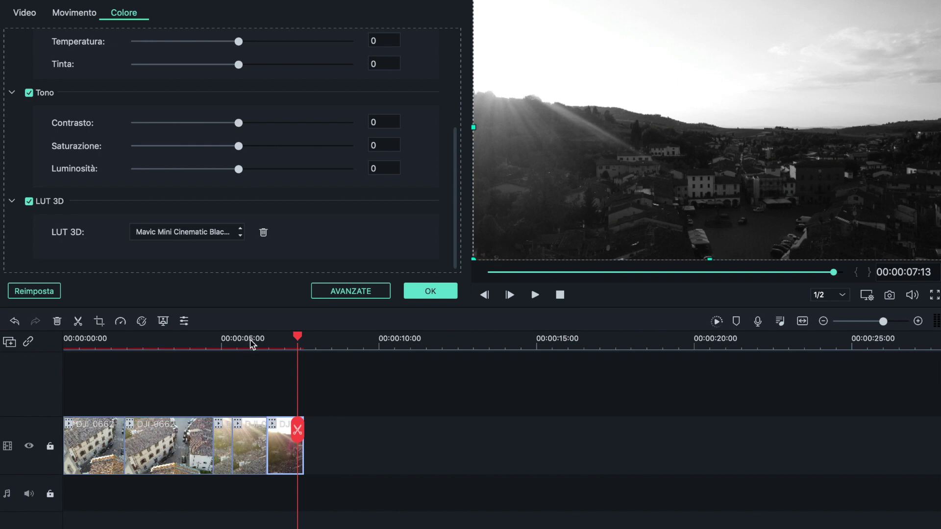
left_click(251, 345)
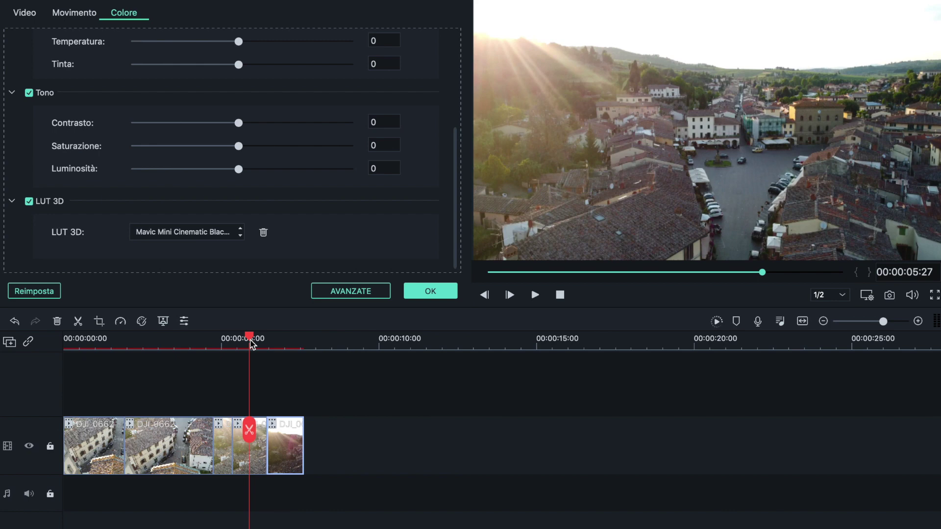
left_click(535, 295)
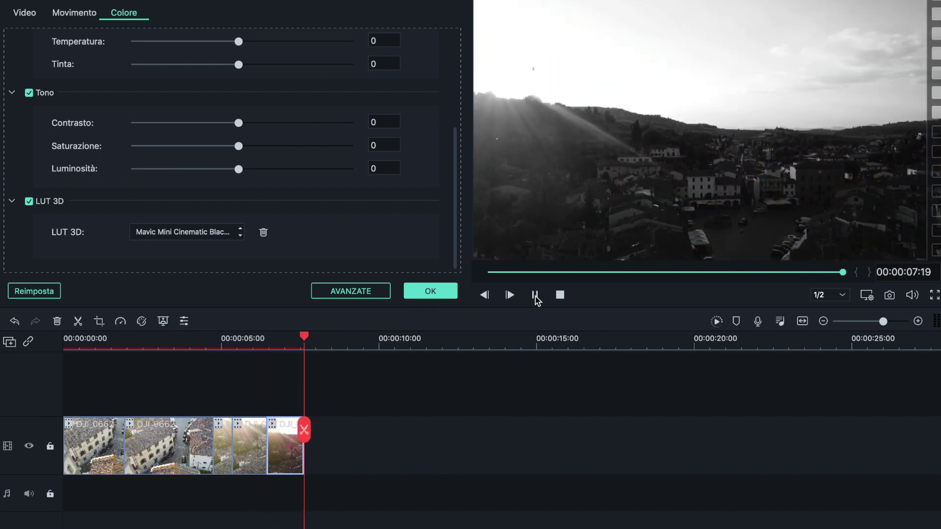
Step: Verify the second clip still uses Tramonto, then select the first clip at 00:00:00:25
left_click(171, 343)
left_click(150, 457)
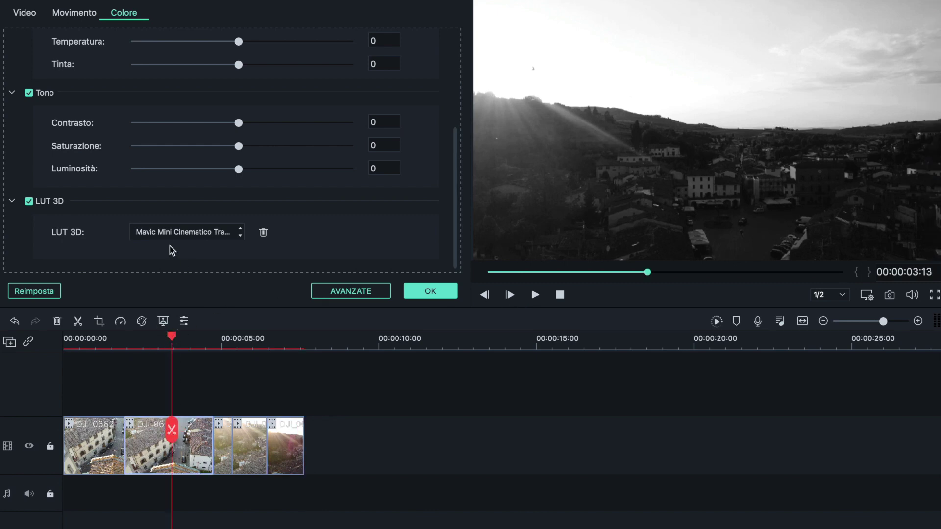
left_click(217, 233)
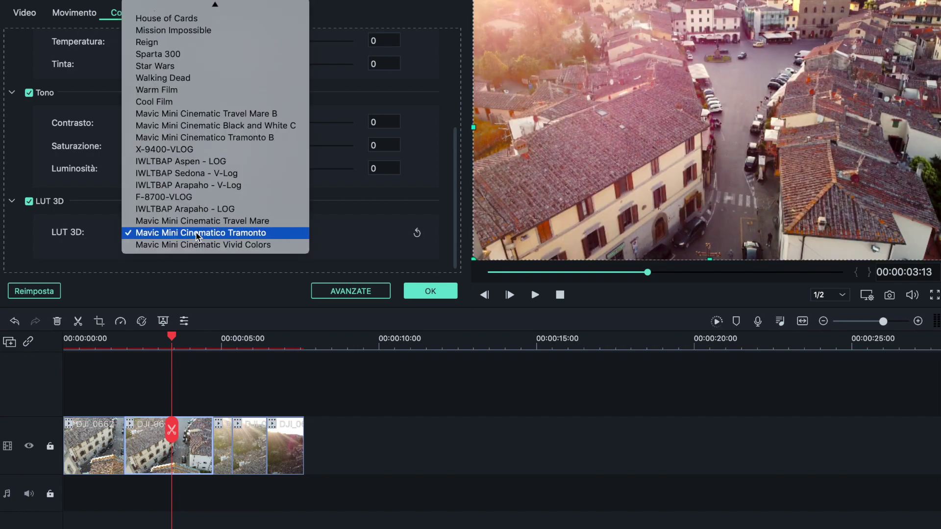
left_click(92, 343)
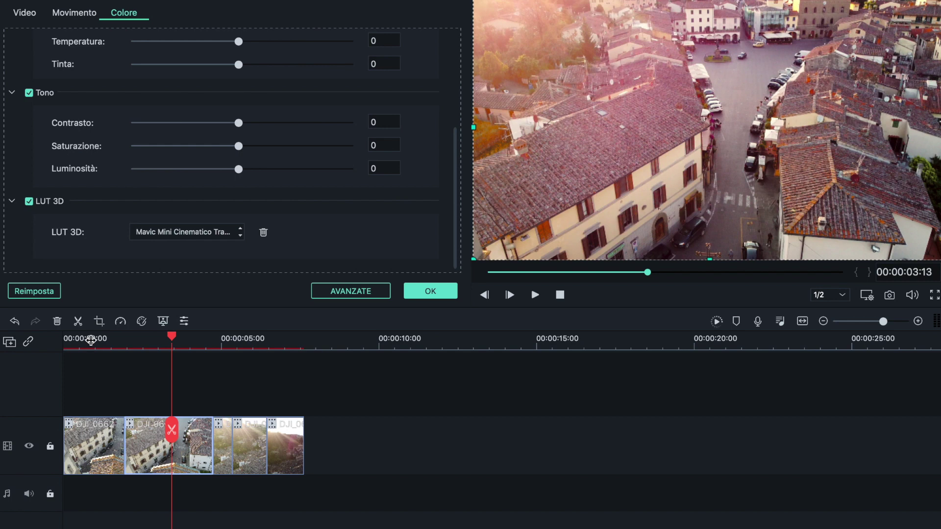
left_click(91, 340)
left_click(102, 458)
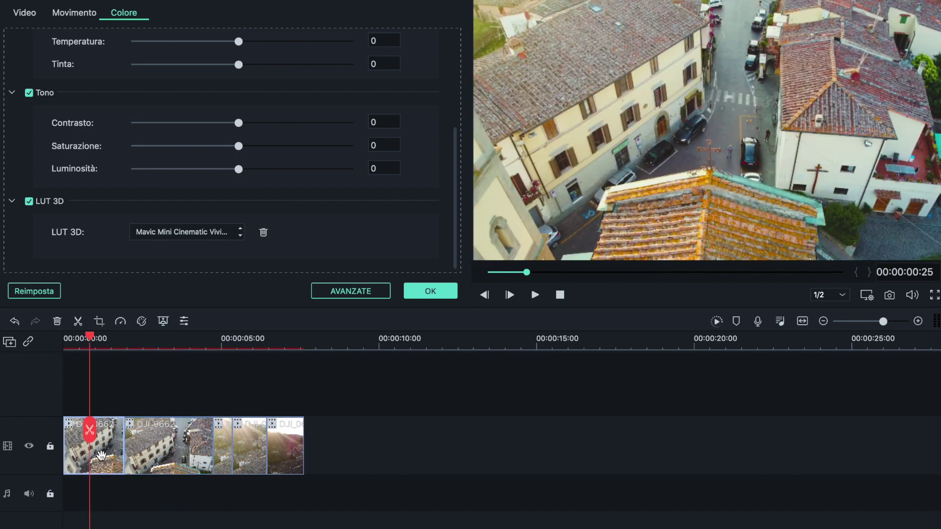
Step: Try Arapaho - V-Log, Sedona - V-Log and X-9400-VLOG, settling on IWLTBAP Arapaho - V-Log
left_click(209, 234)
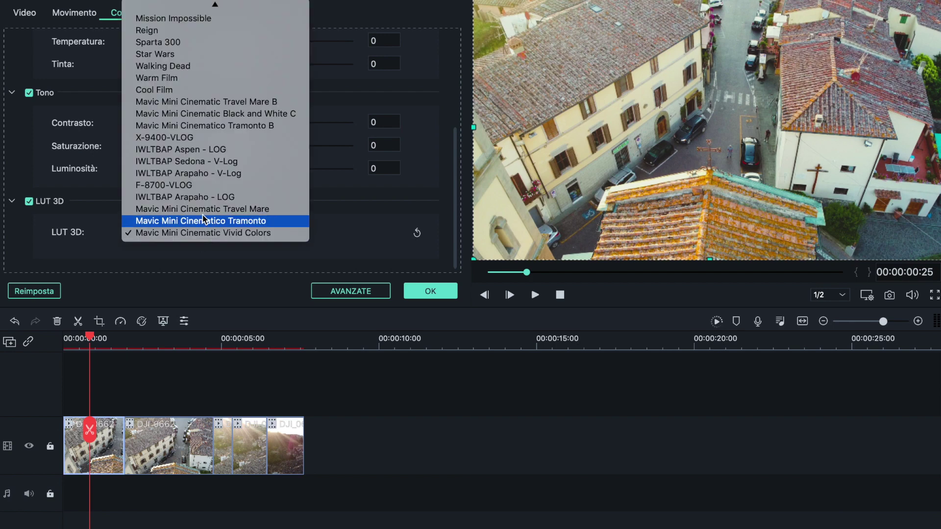
left_click(196, 173)
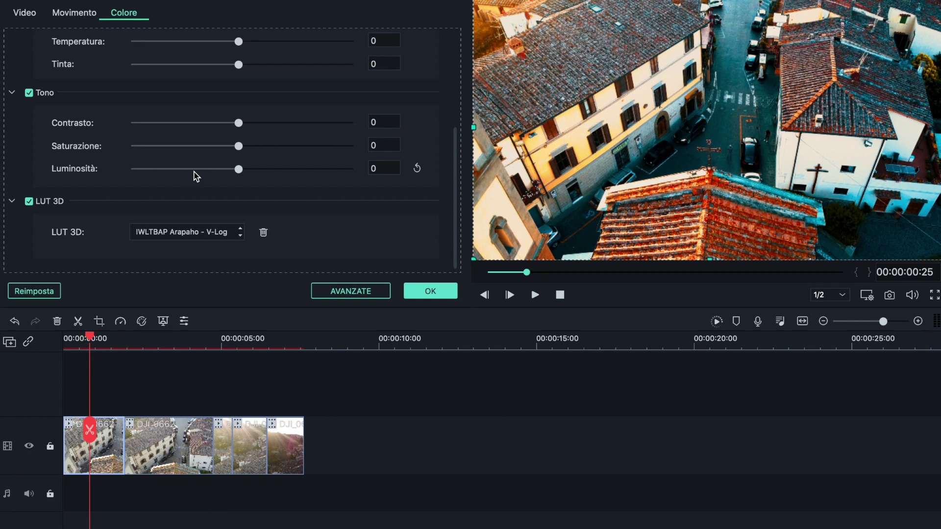
left_click(203, 232)
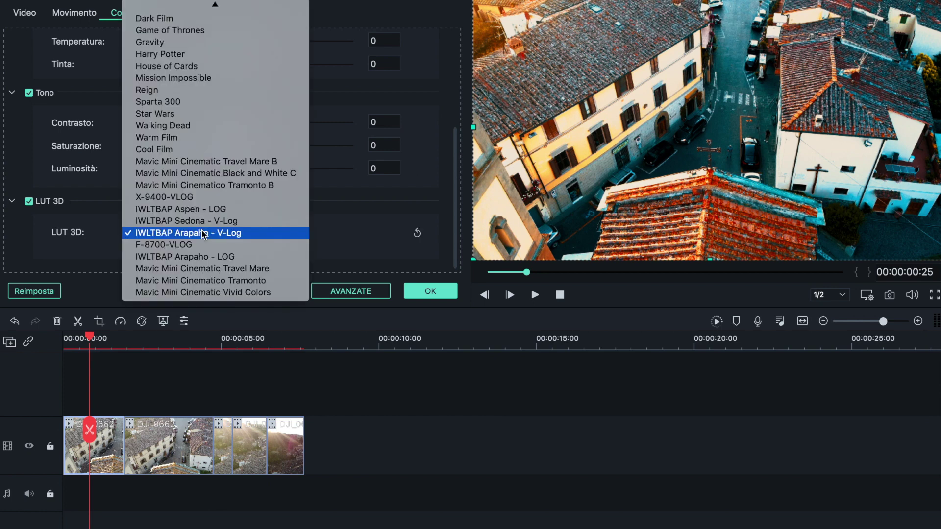
left_click(204, 221)
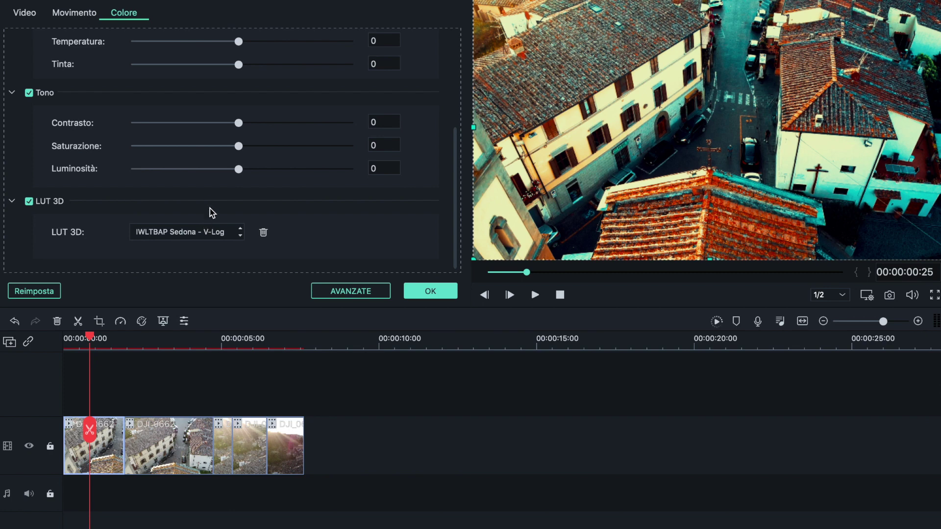
left_click(208, 231)
left_click(199, 211)
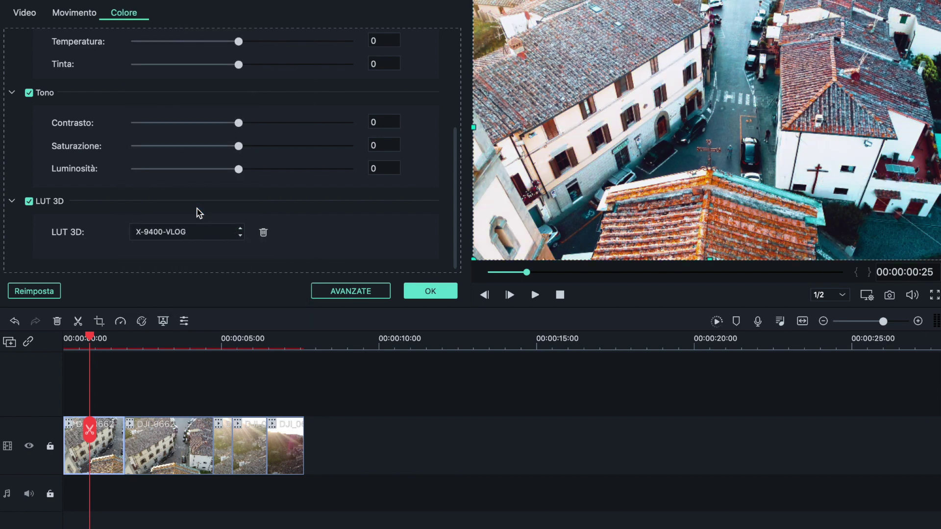
left_click(193, 233)
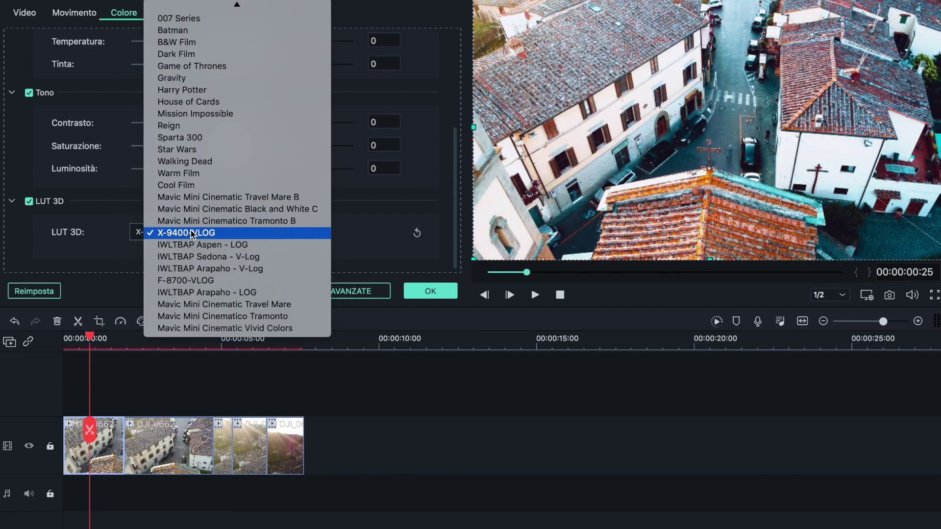
left_click(189, 268)
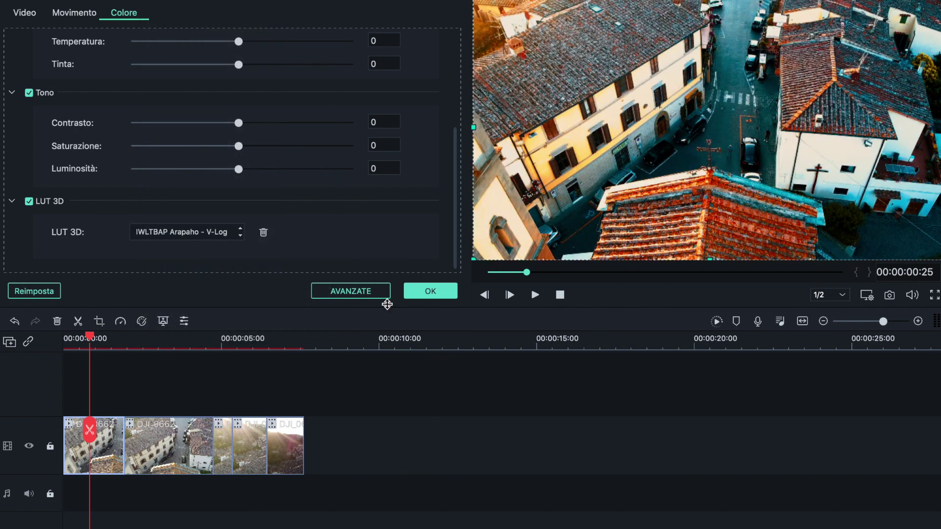
Step: Play the clips, then try the Walking Dead, Star Wars and Mission Impossible LUTs on the first clip
left_click(535, 294)
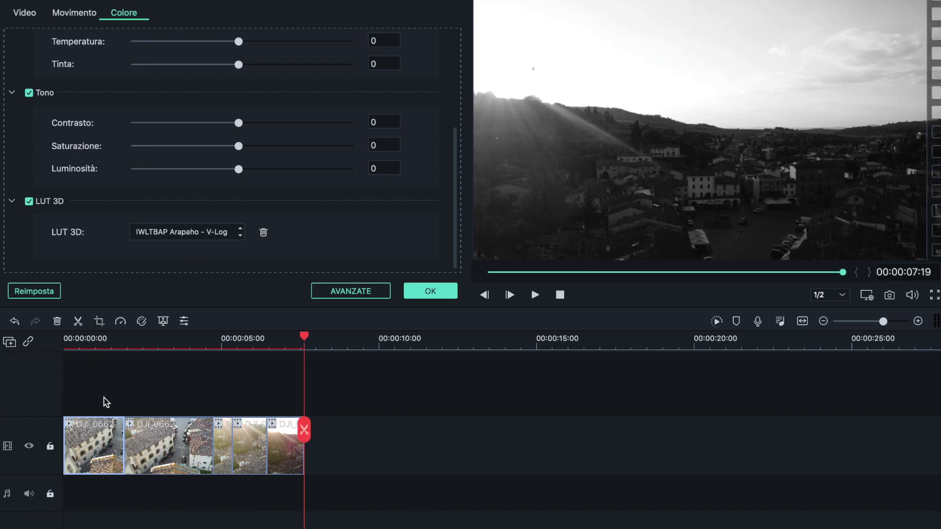
left_click(92, 342)
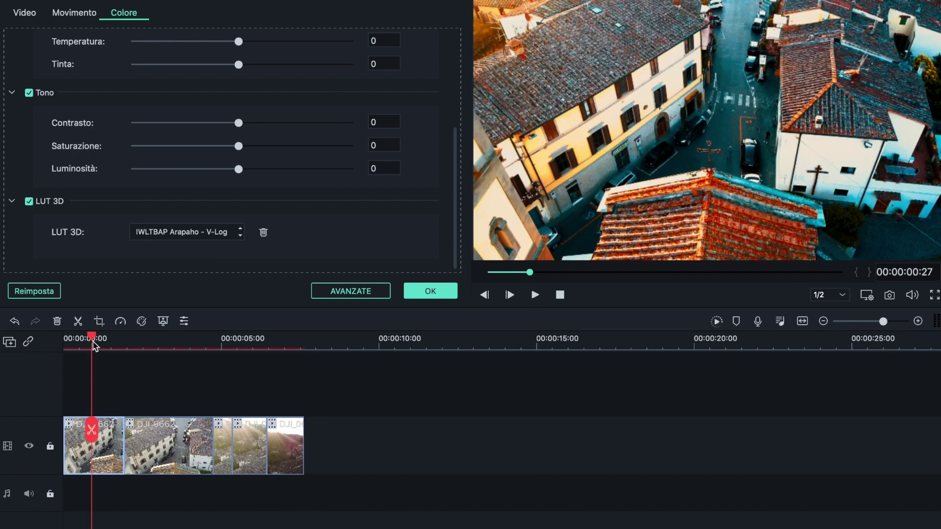
left_click(234, 236)
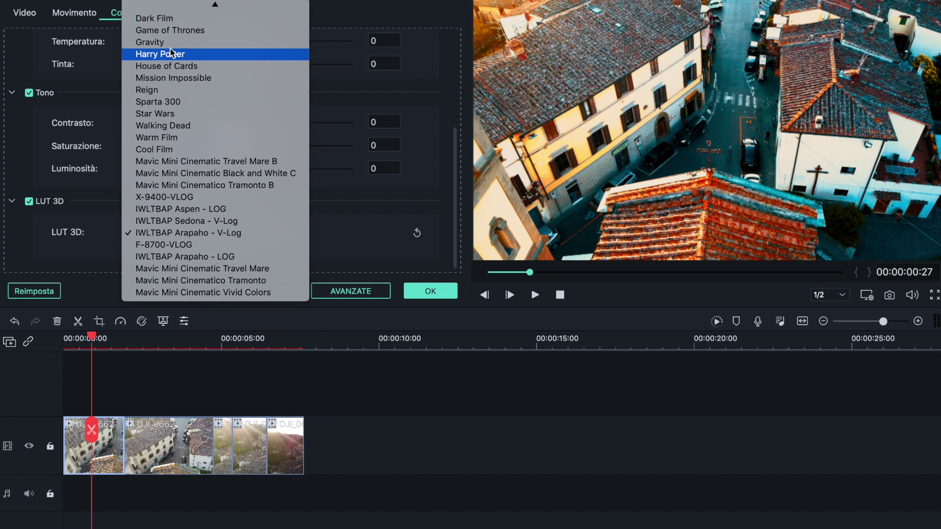
left_click(164, 125)
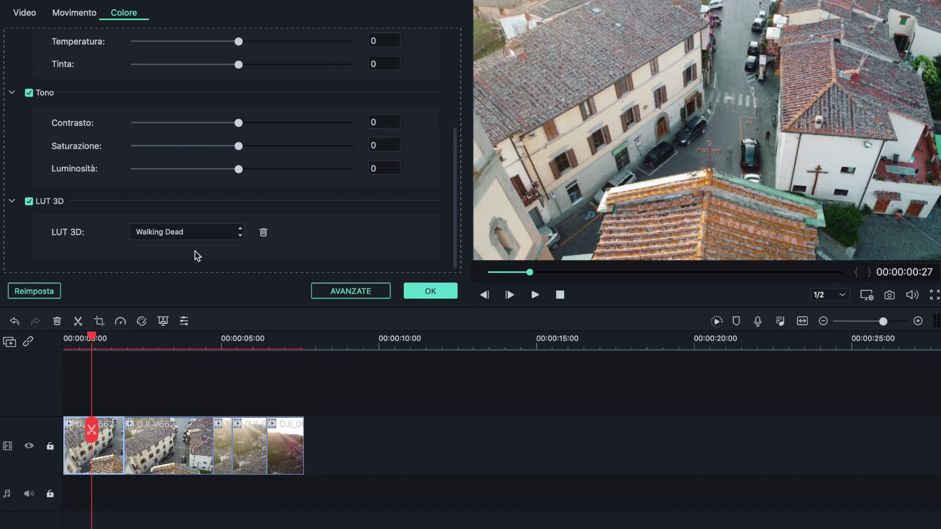
left_click(199, 235)
left_click(201, 221)
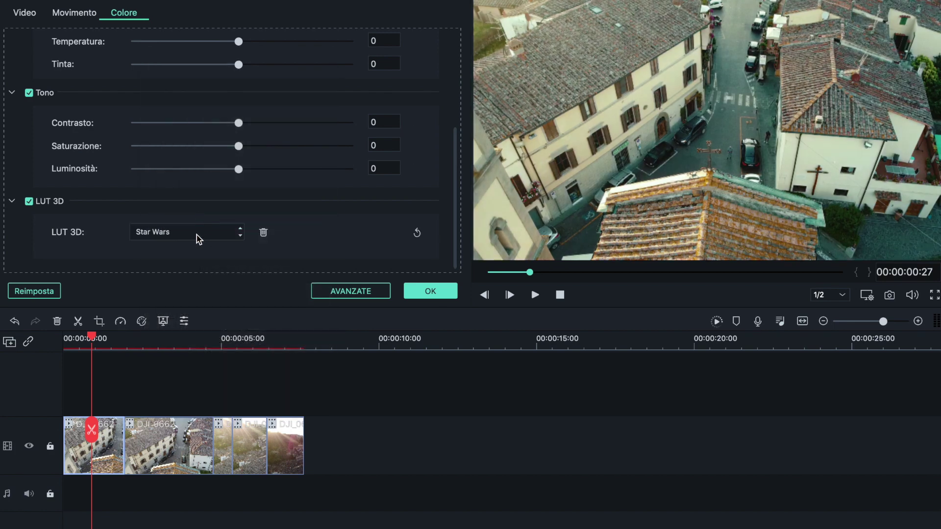
left_click(198, 239)
left_click(203, 194)
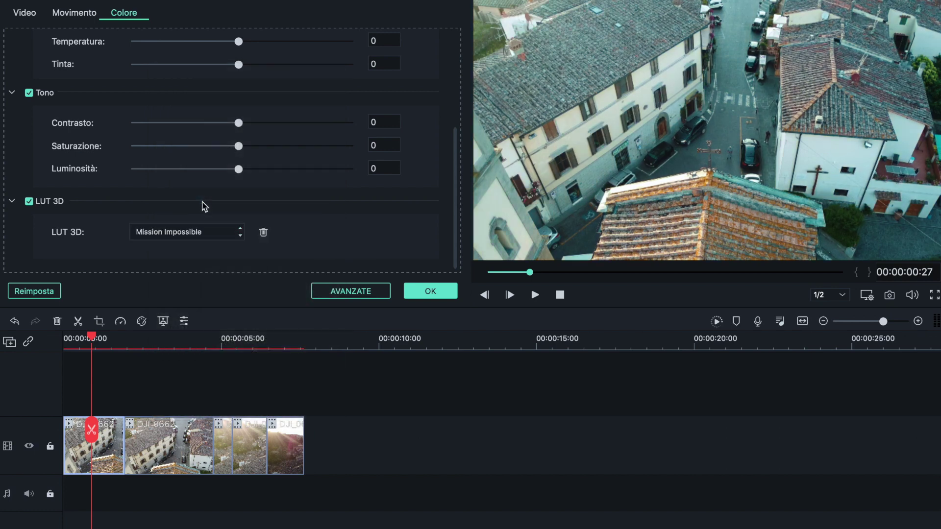
Step: Try Game of Thrones, Batman and 007 Series, then set the LUT to Nessuno and confirm with OK
left_click(200, 233)
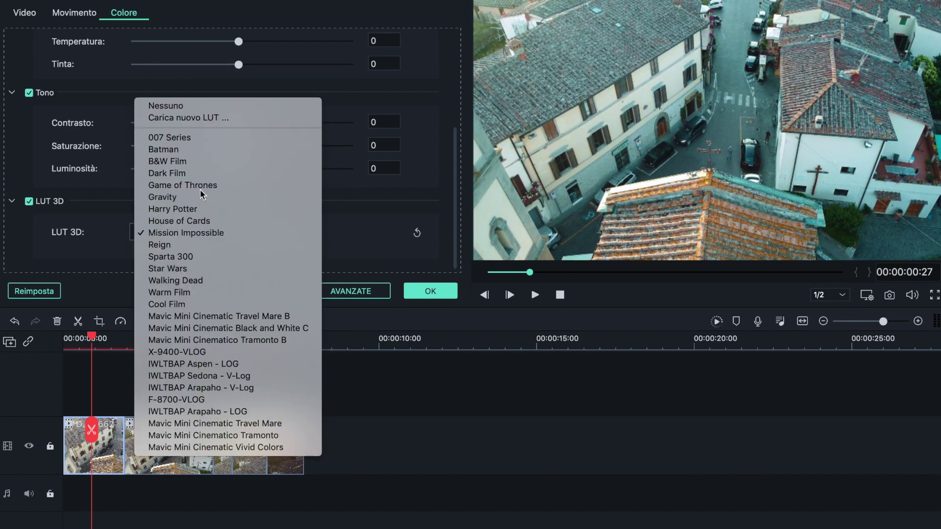
left_click(200, 190)
left_click(196, 234)
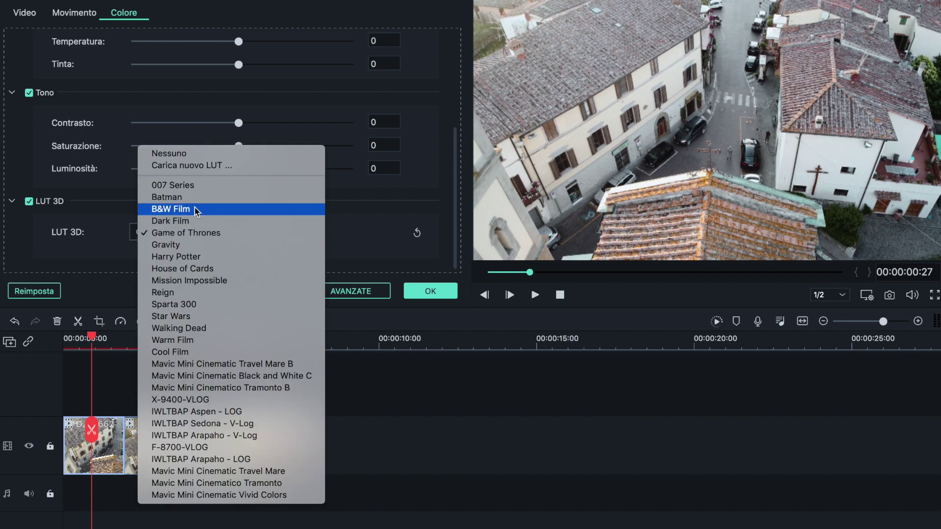
left_click(197, 192)
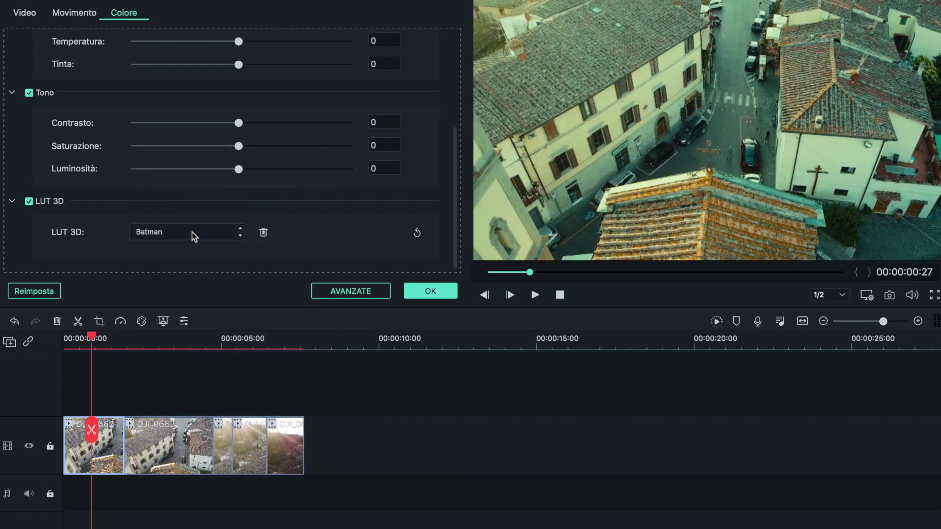
left_click(194, 233)
left_click(198, 222)
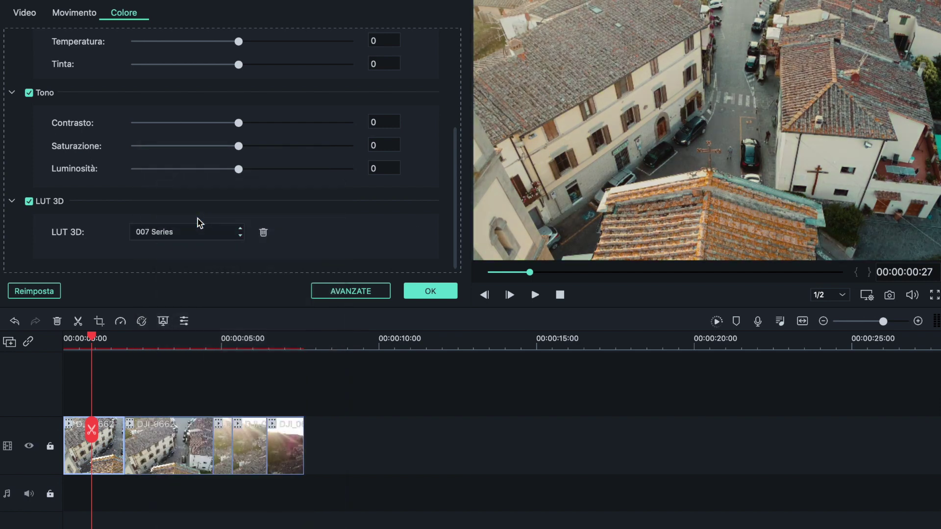
left_click(198, 234)
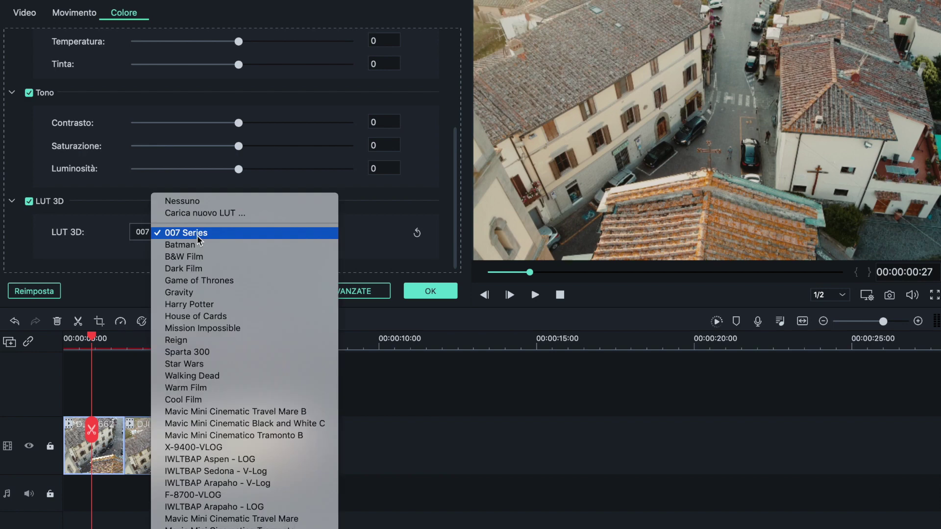
left_click(199, 202)
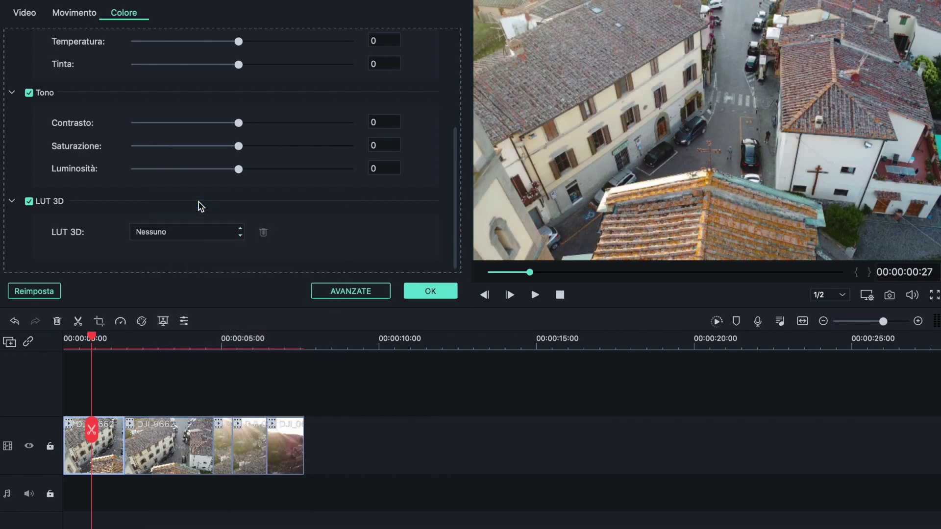
left_click(440, 293)
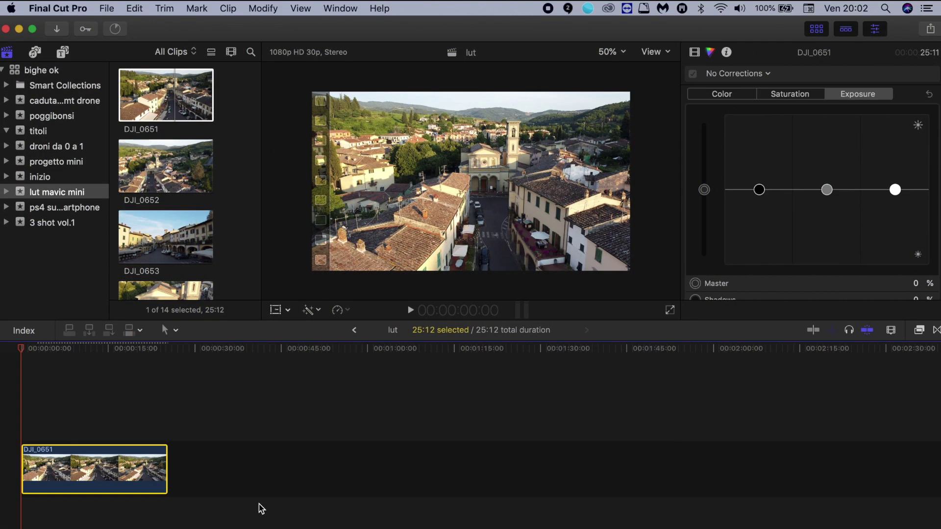
Step: Blade the DJI_0651 clip at 00:00:05:22 and again at 12:16 using Cmd+B
left_click_drag(21, 348, 55, 349)
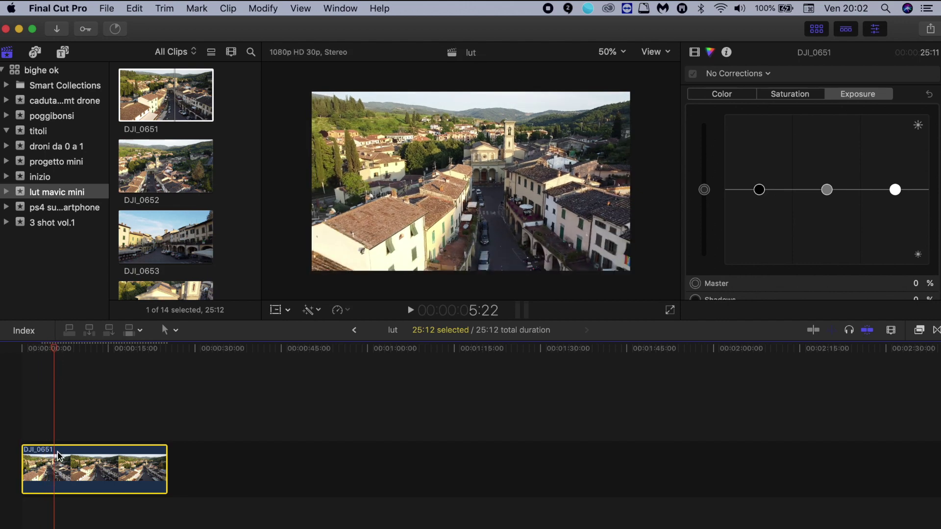
key("super+b")
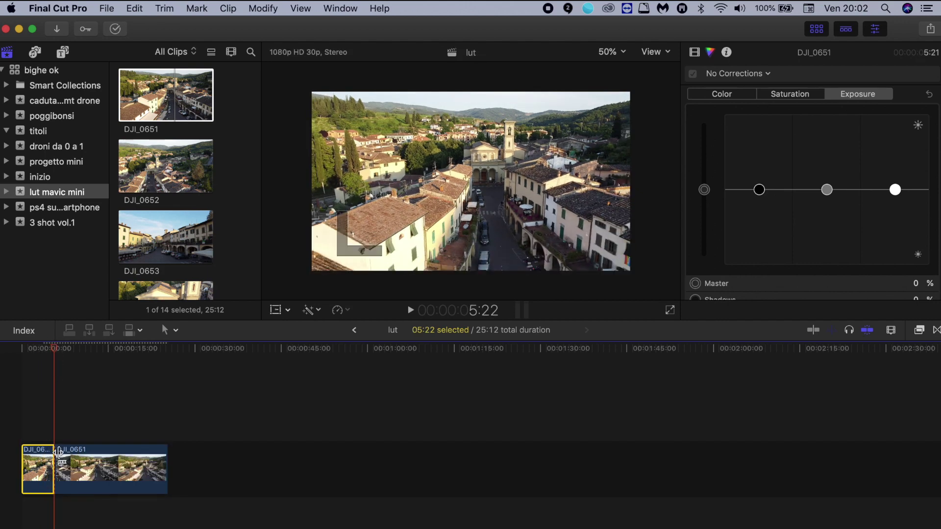
left_click_drag(56, 349, 43, 336)
key("super+b")
key("super+b")
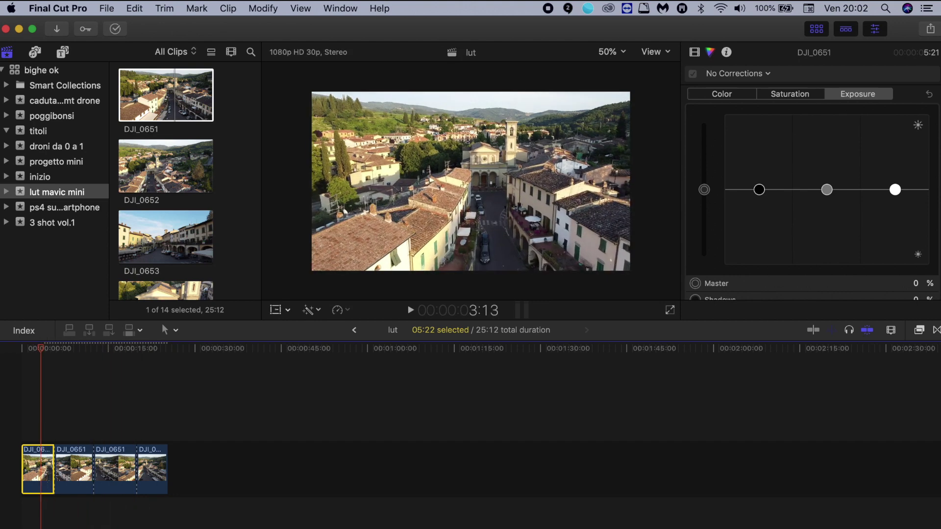
left_click(921, 331)
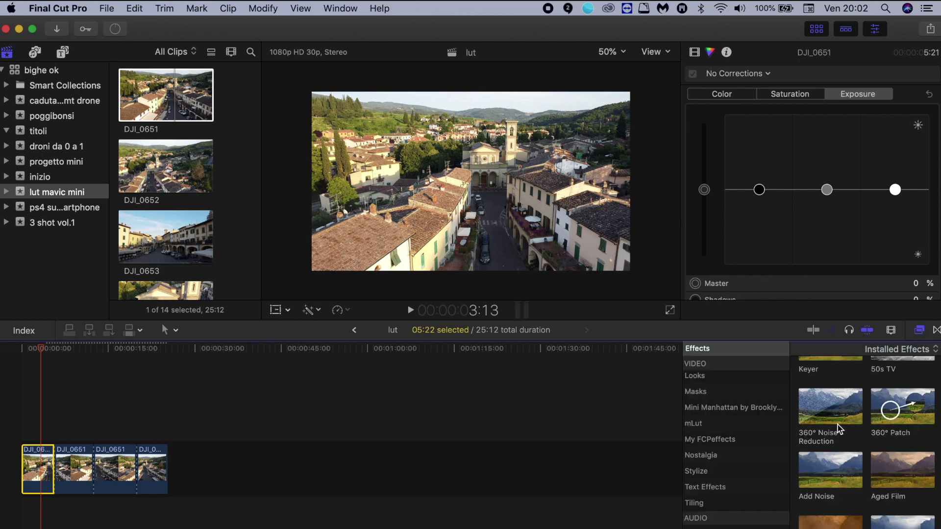
Step: Find Custom LUT in the Effects browser and drag it onto the first DJI_0651 piece
scroll(833, 426, "up", 2)
scroll(831, 428, "down", 10)
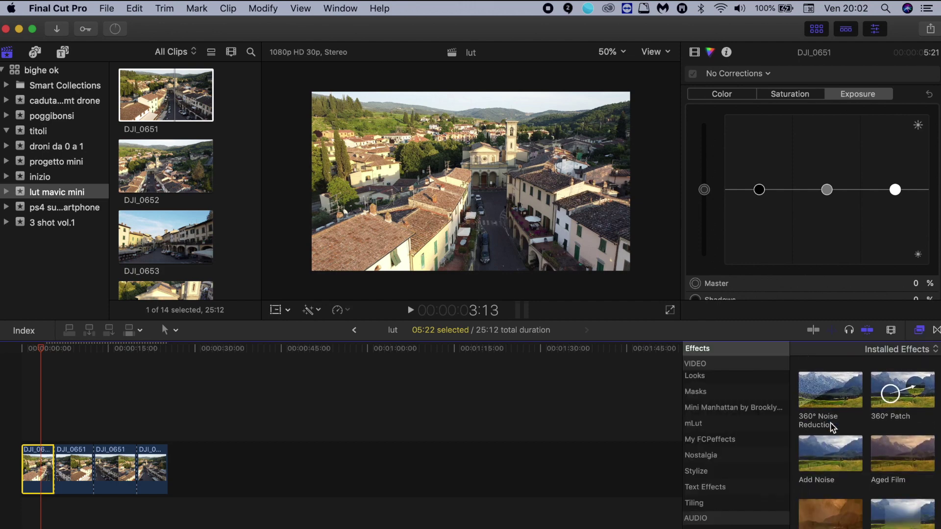
scroll(831, 427, "down", 10)
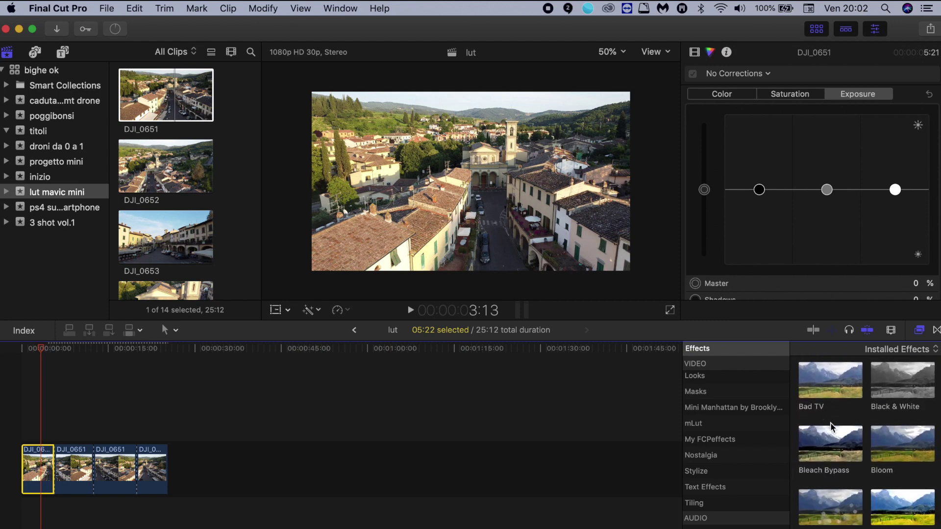
scroll(833, 427, "down", 8)
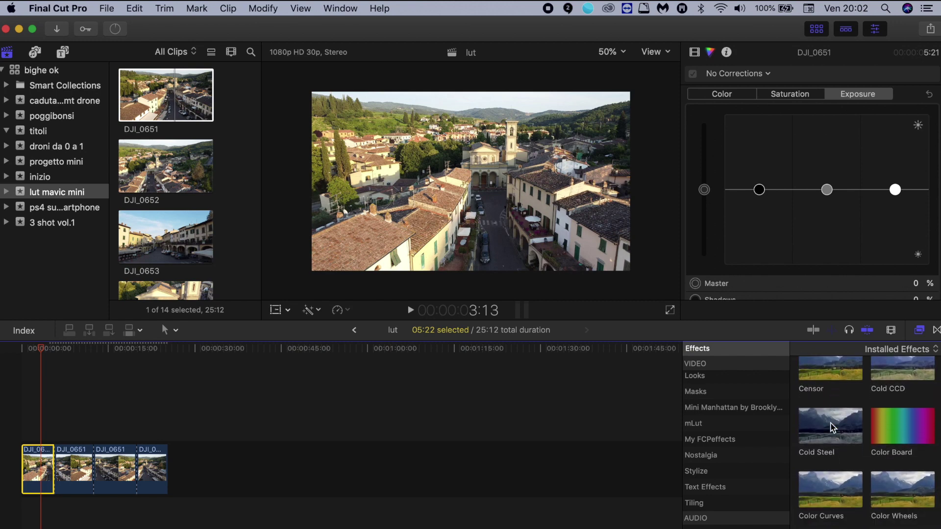
scroll(832, 428, "down", 5)
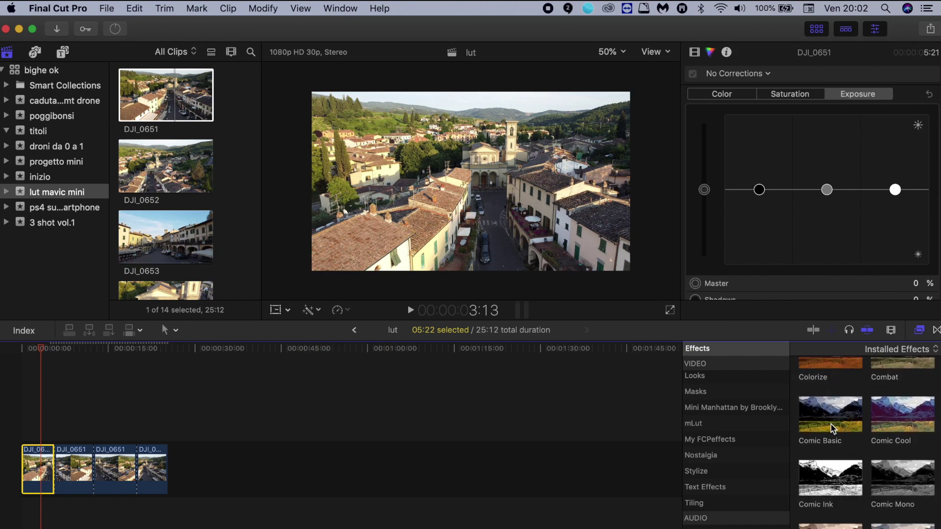
scroll(831, 428, "down", 6)
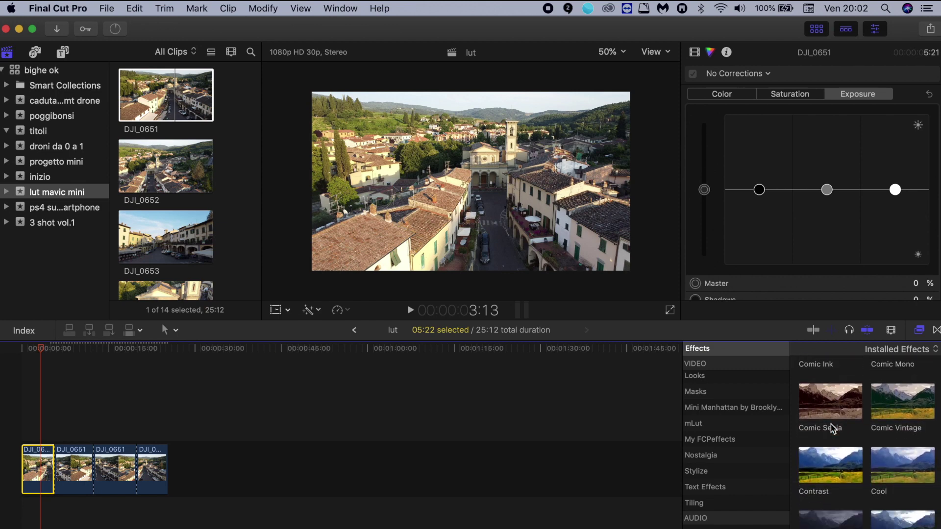
scroll(832, 428, "down", 2)
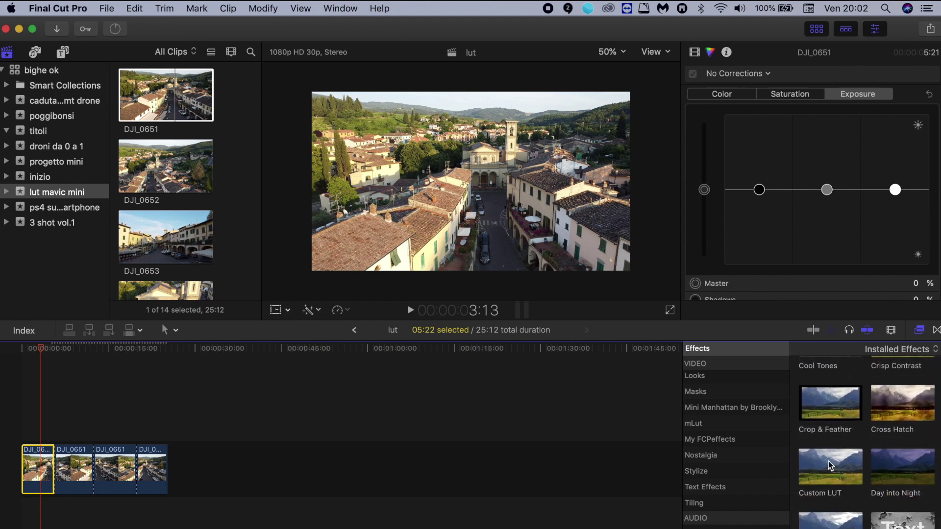
left_click(831, 468)
left_click_drag(179, 399, 34, 466)
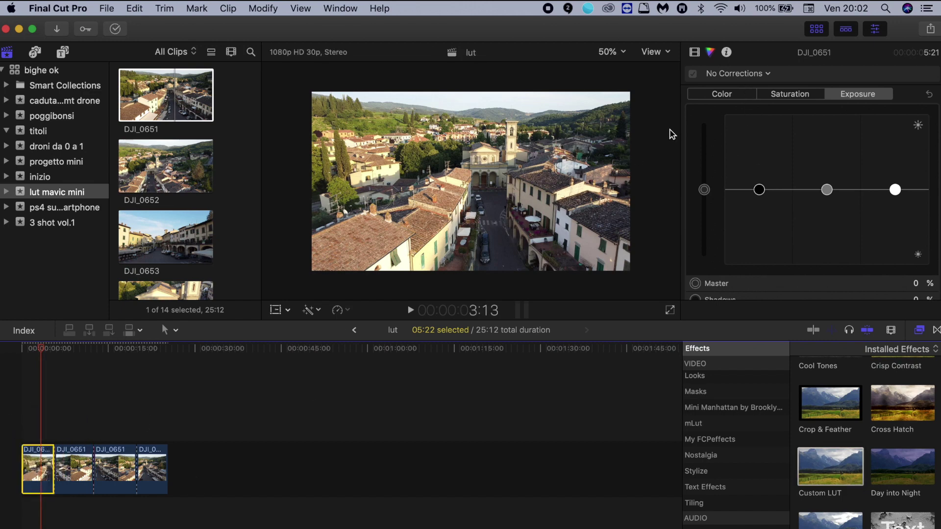
Step: Load Mavic Mini Cinematic CLOUDS A.cube from CINEMATIC LUT PACK as the first piece's custom LUT
left_click(695, 55)
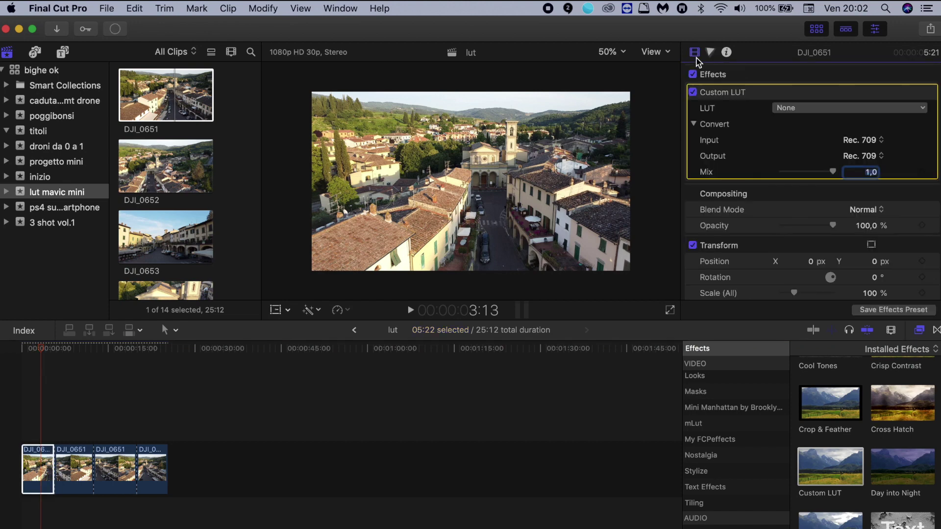
left_click(843, 109)
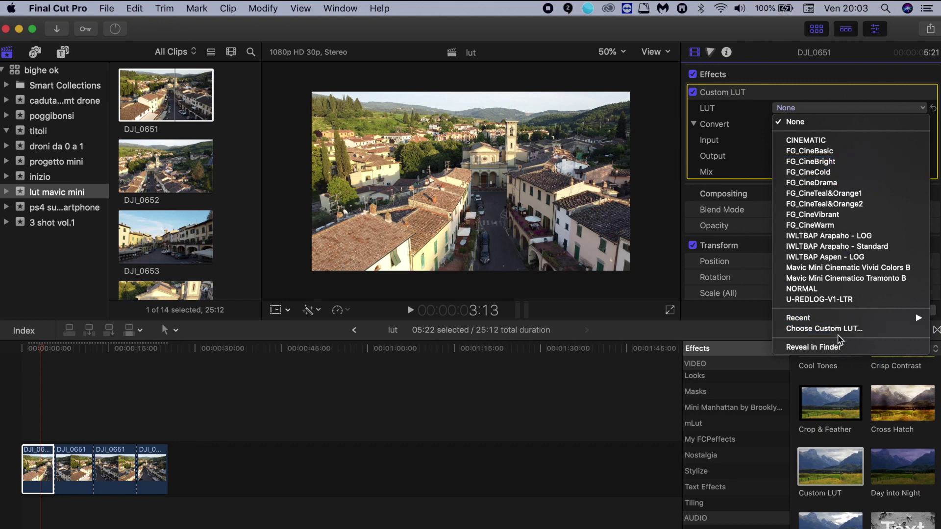
left_click(819, 329)
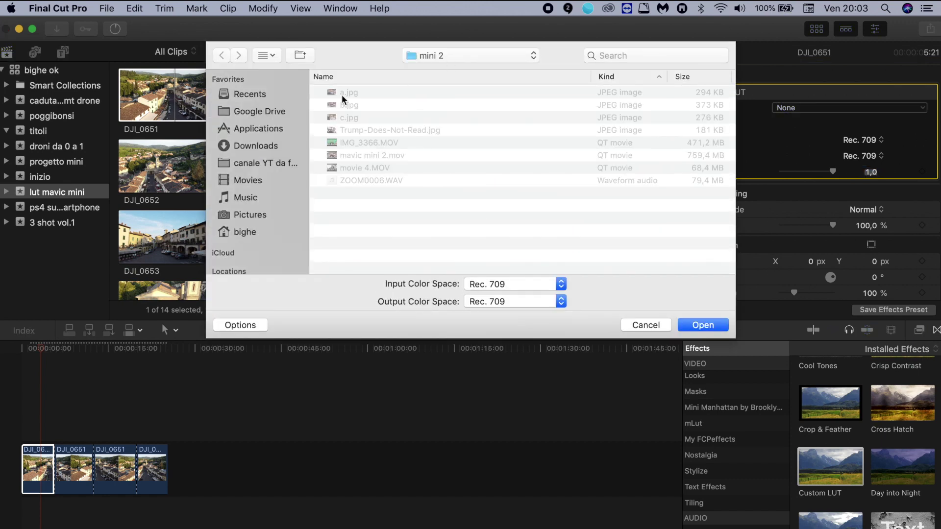
left_click(292, 163)
scroll(264, 172, "down", 3)
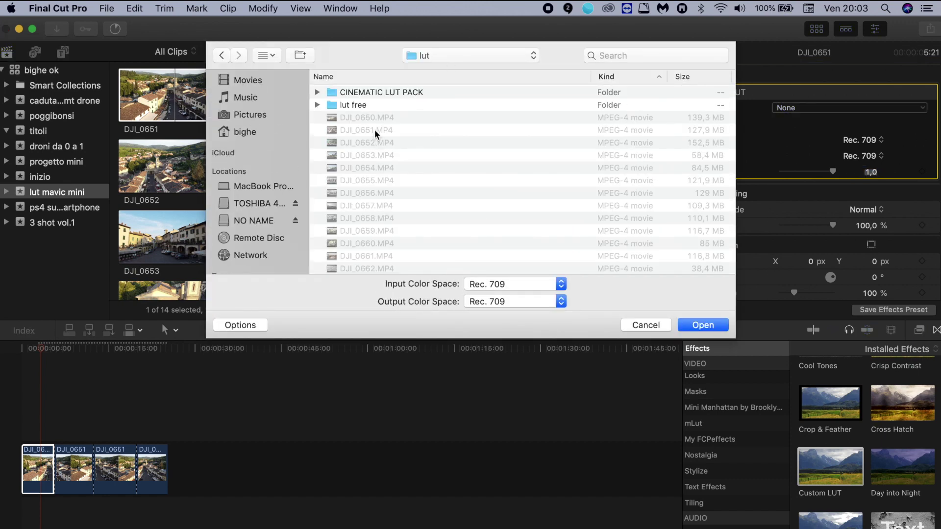
double_click(375, 91)
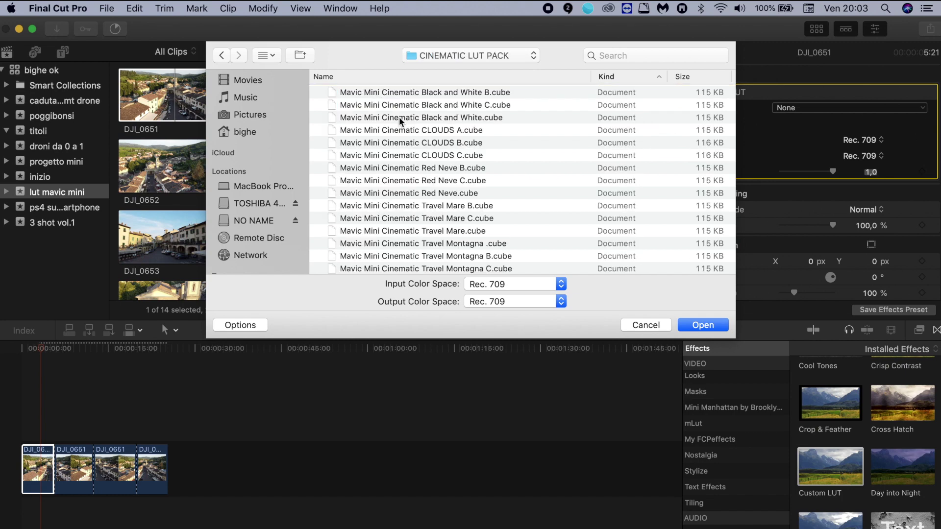
left_click(440, 131)
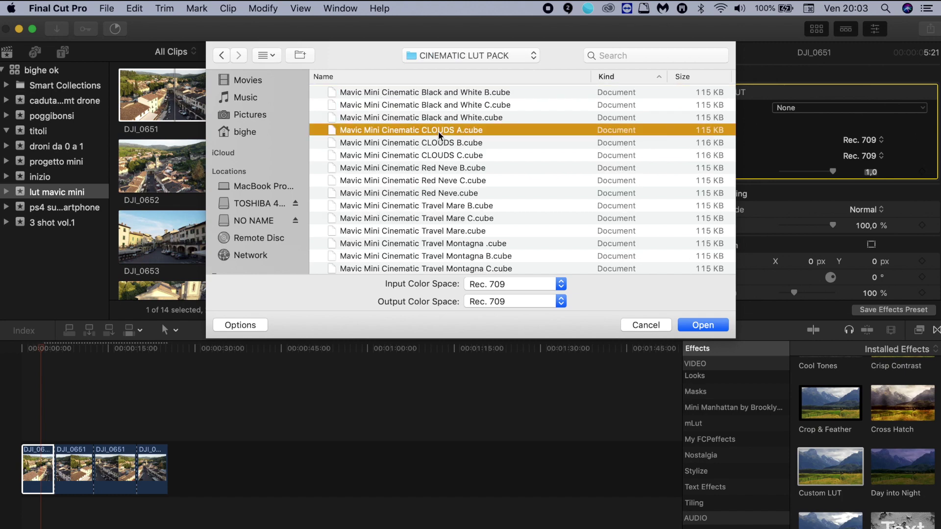
left_click(697, 324)
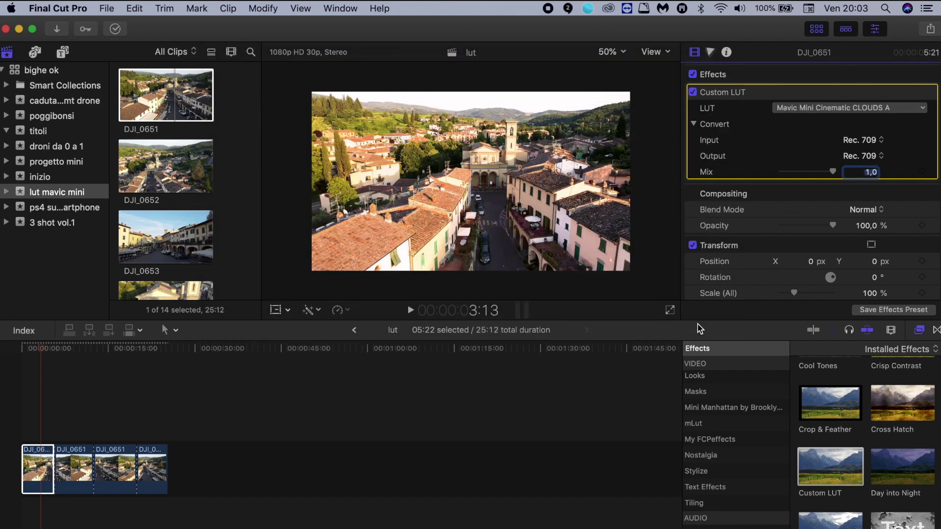
Step: Preview the graded first piece, then select the second clip piece
left_click(410, 311)
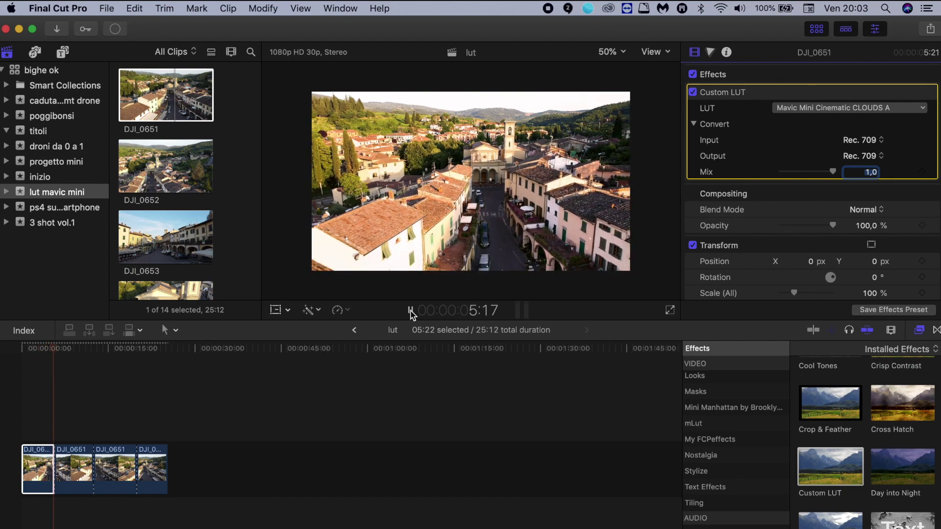
left_click(411, 311)
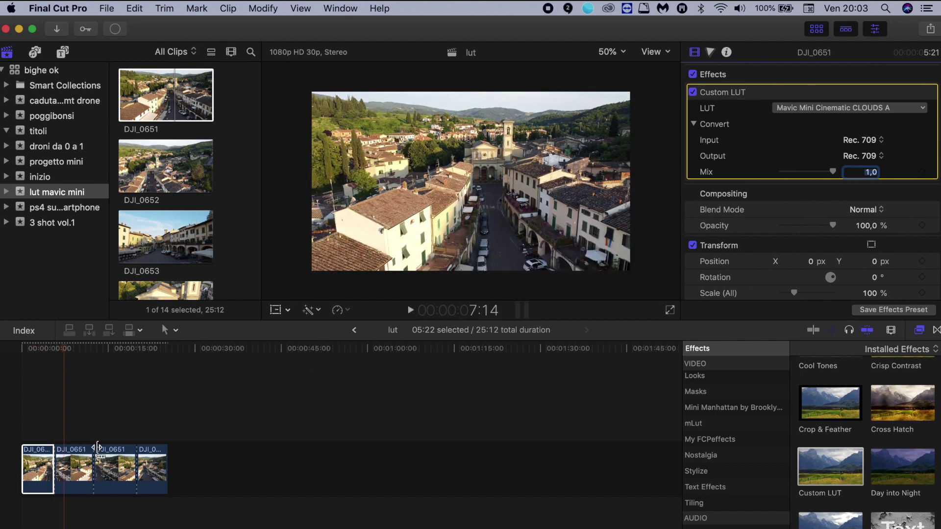
left_click(83, 474)
scroll(895, 116, "down", 3)
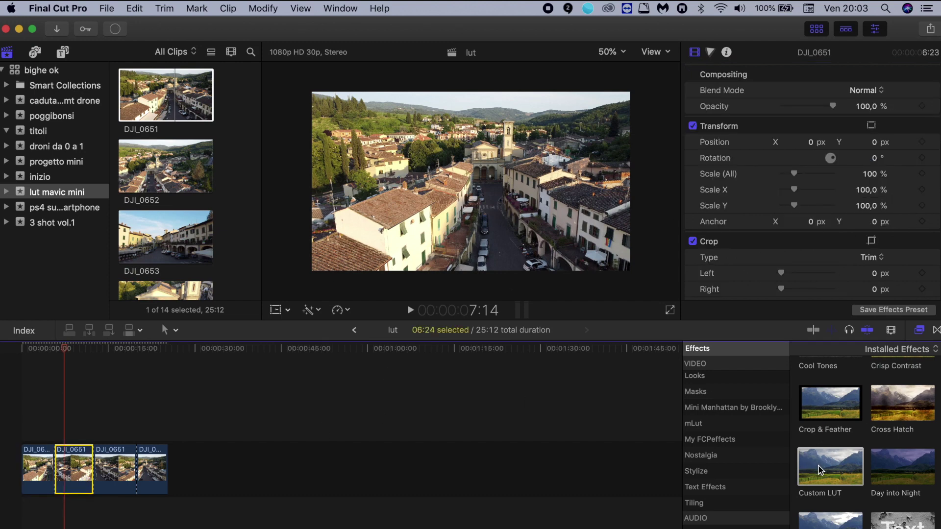
Step: Add Custom LUT to the second piece set to Mavic Mini Cinematic Vivid Colors B, then preview it
left_click_drag(823, 470, 162, 434)
left_click_drag(76, 463, 72, 467)
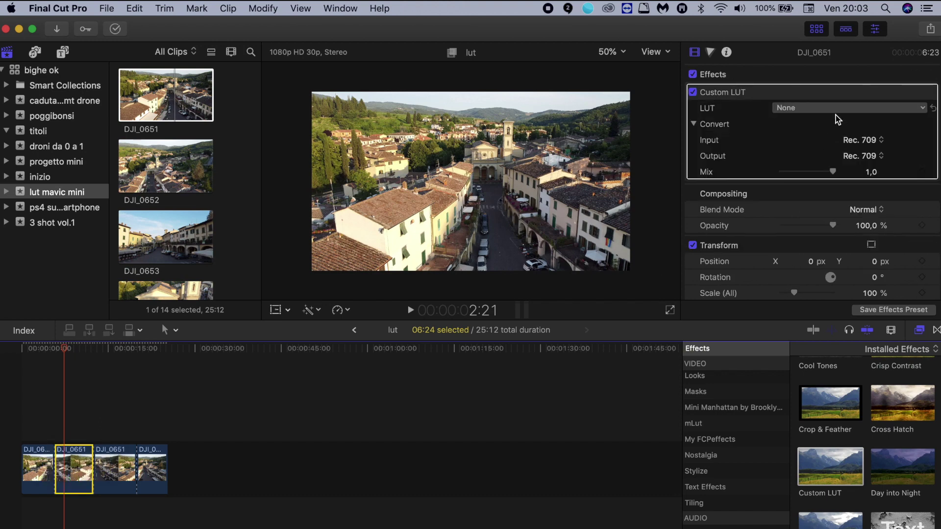
left_click(835, 108)
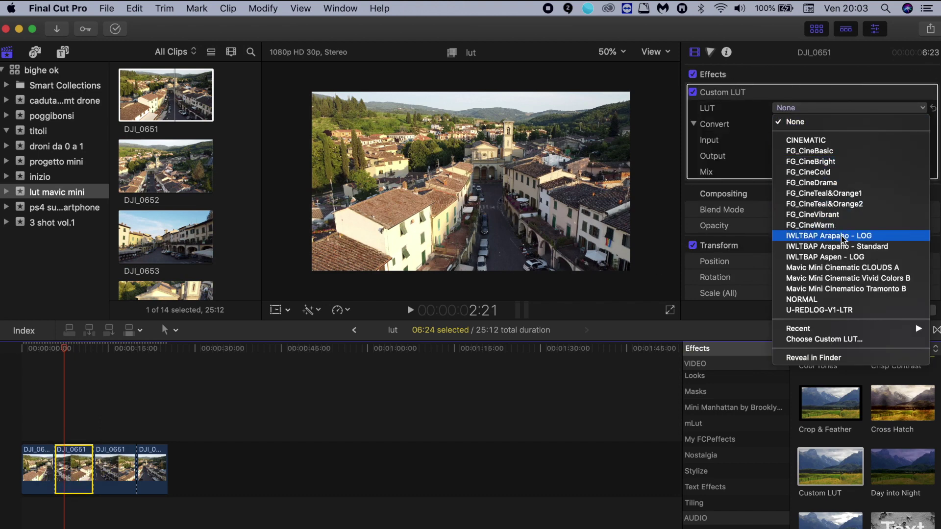
left_click(846, 278)
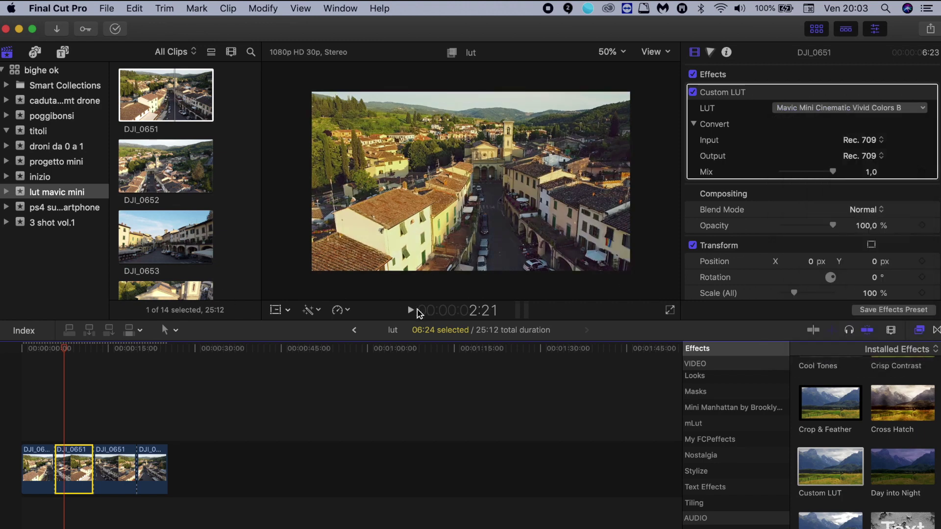
left_click(410, 310)
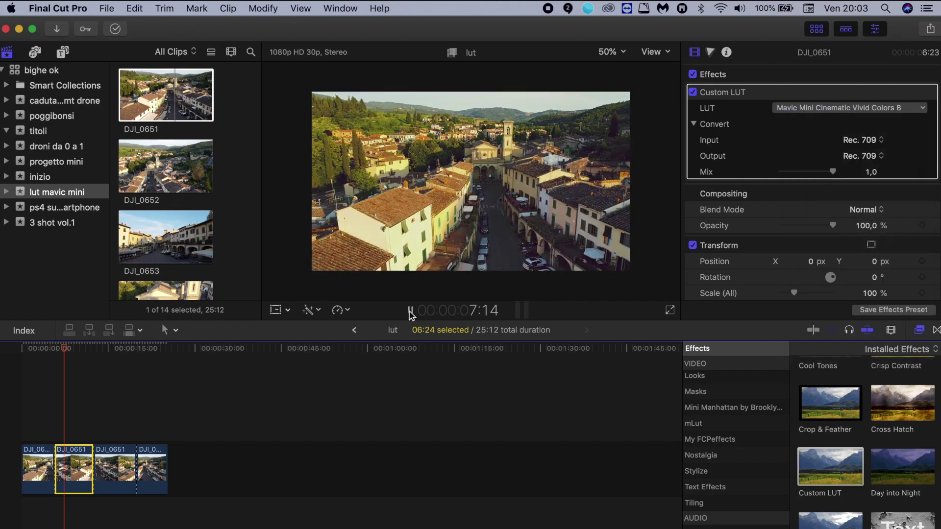